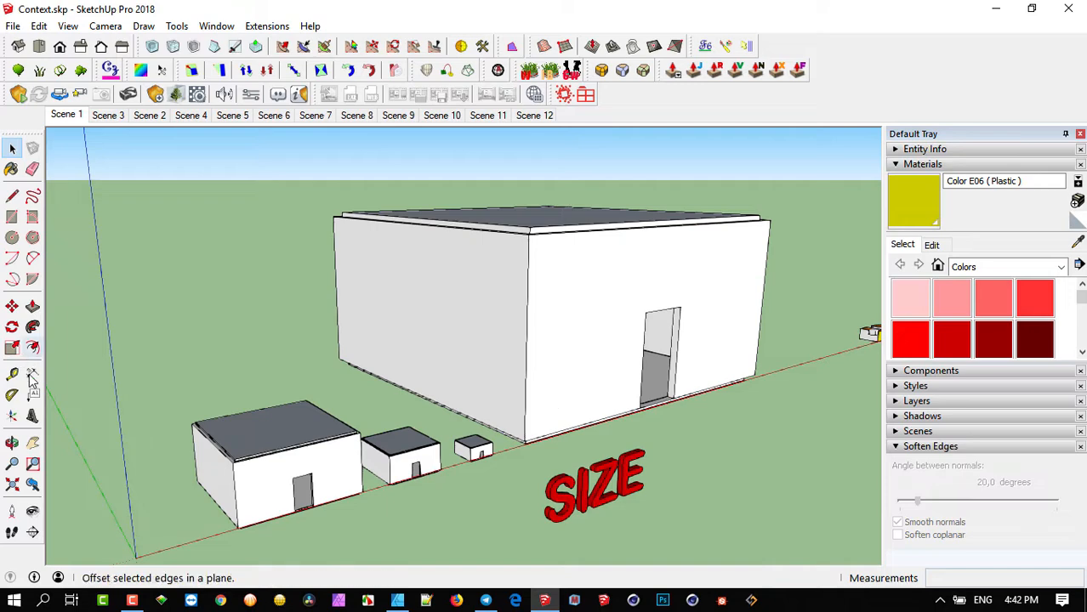
Examine the row of four box-shaped buildings beside the SIZE text and compare their proportions
click(256, 460)
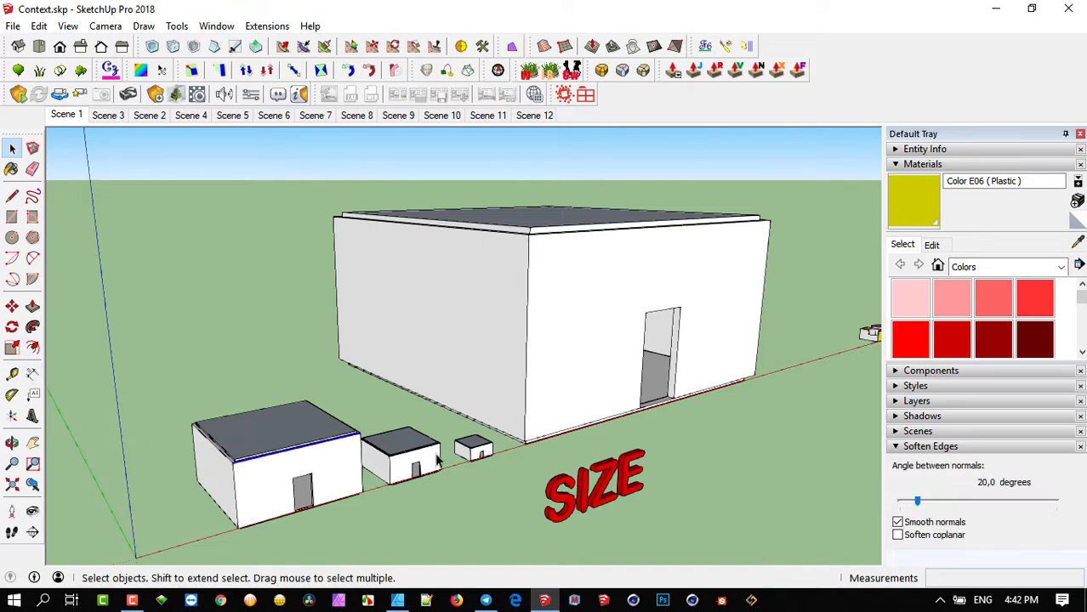
middle_drag(438, 459, 443, 406)
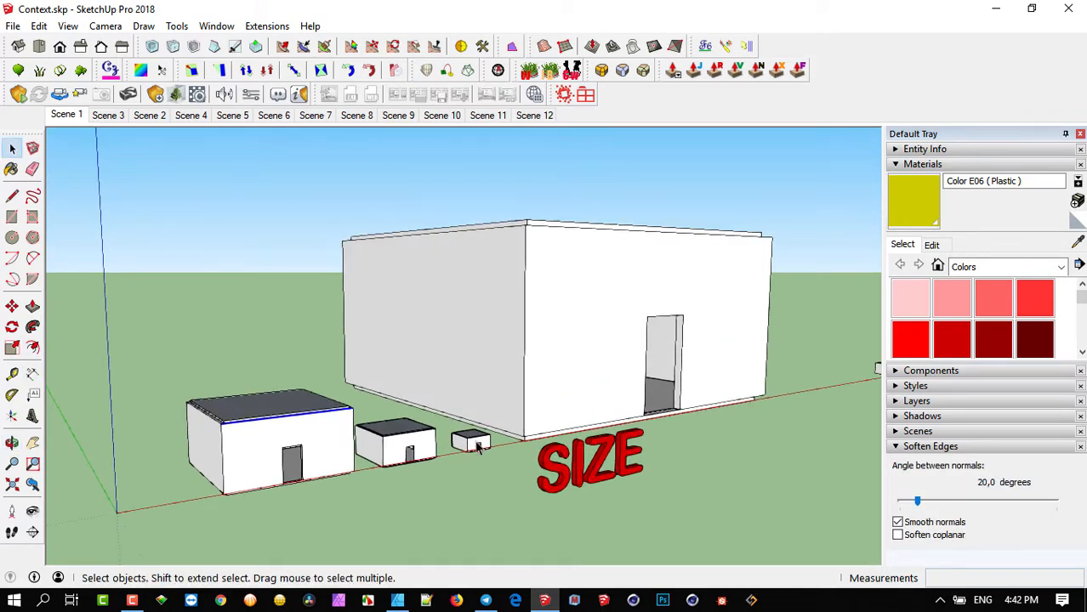
drag(443, 417, 510, 492)
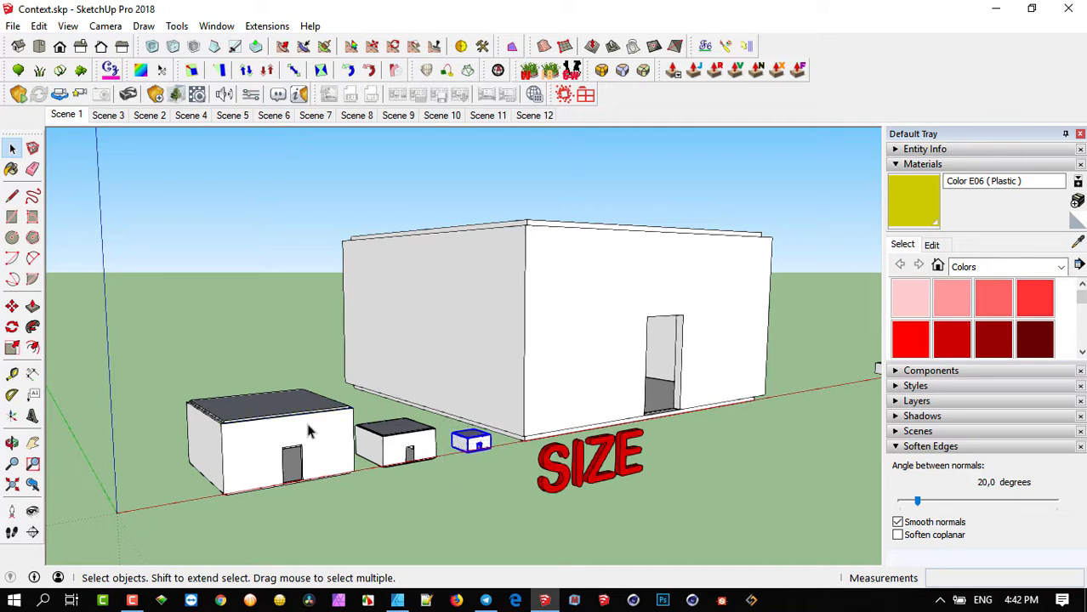
scroll(308, 429, up, 2)
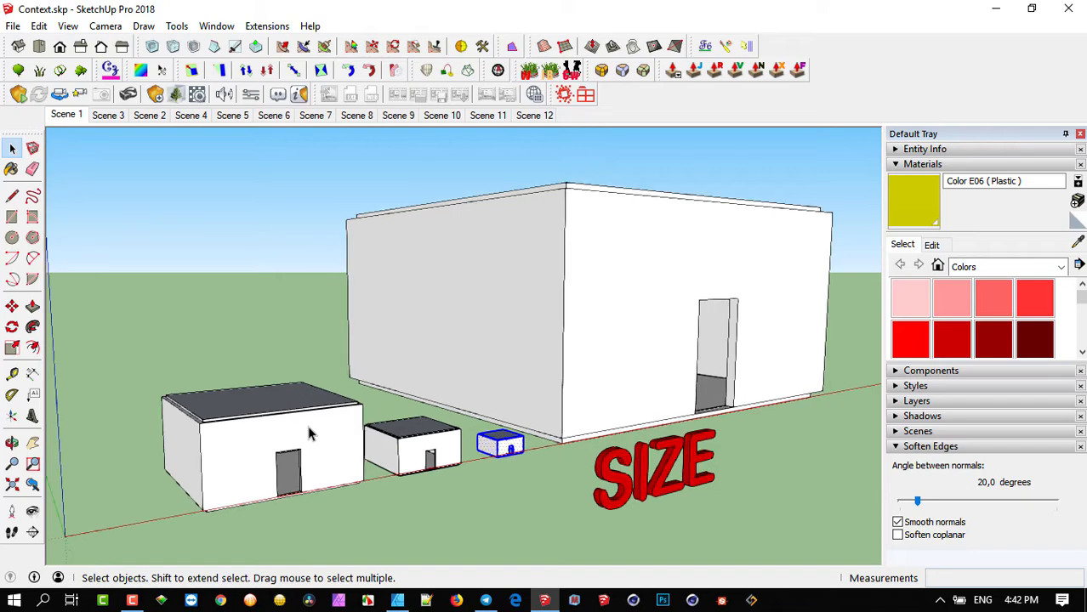
key(o)
drag(455, 429, 425, 476)
key(space)
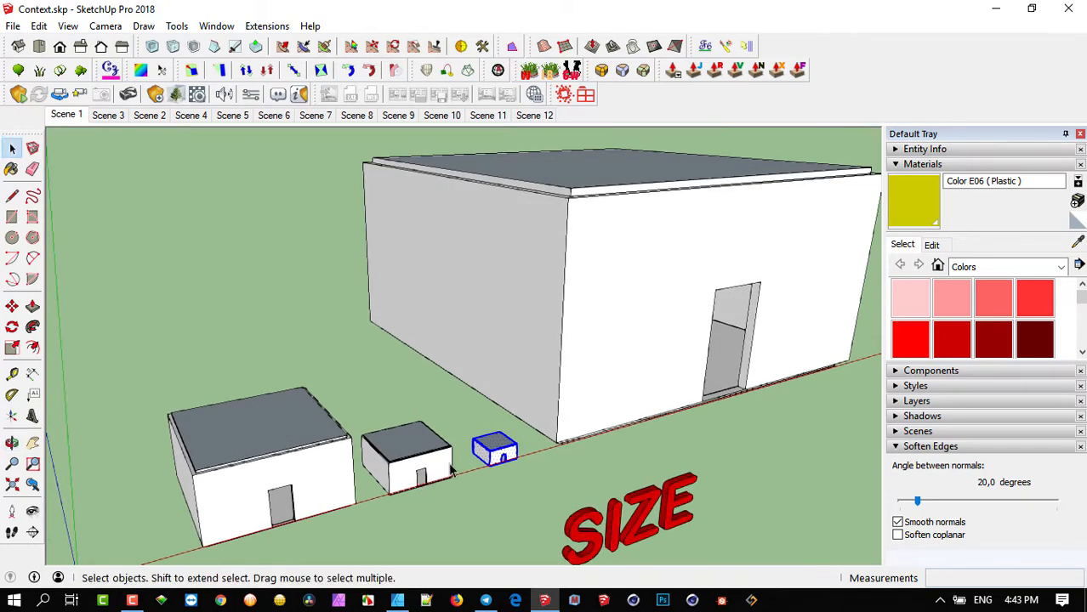
click(327, 456)
middle_drag(259, 448, 330, 387)
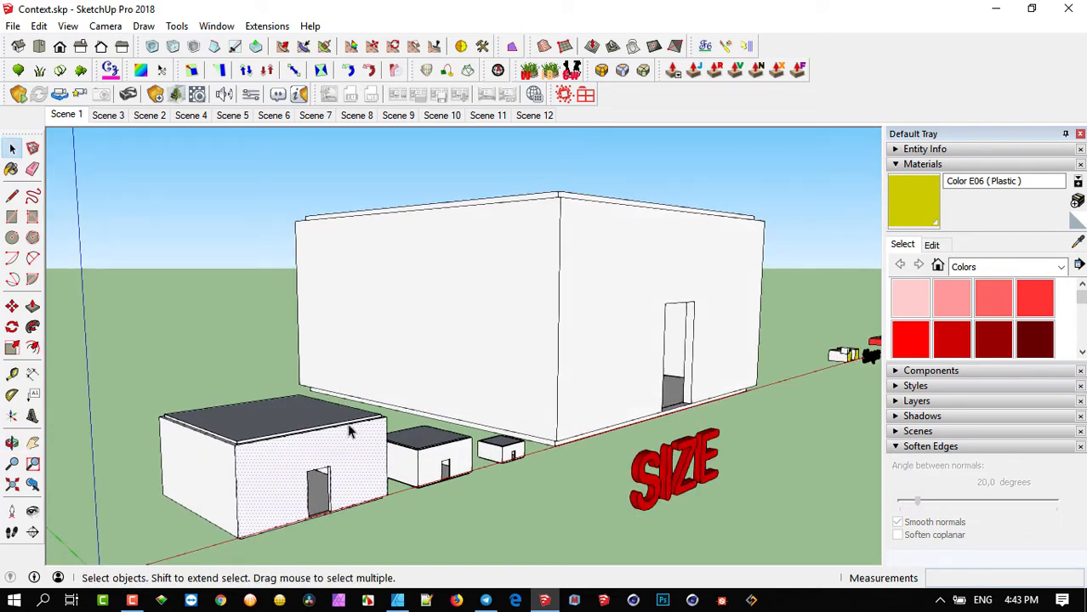
scroll(347, 434, up, 2)
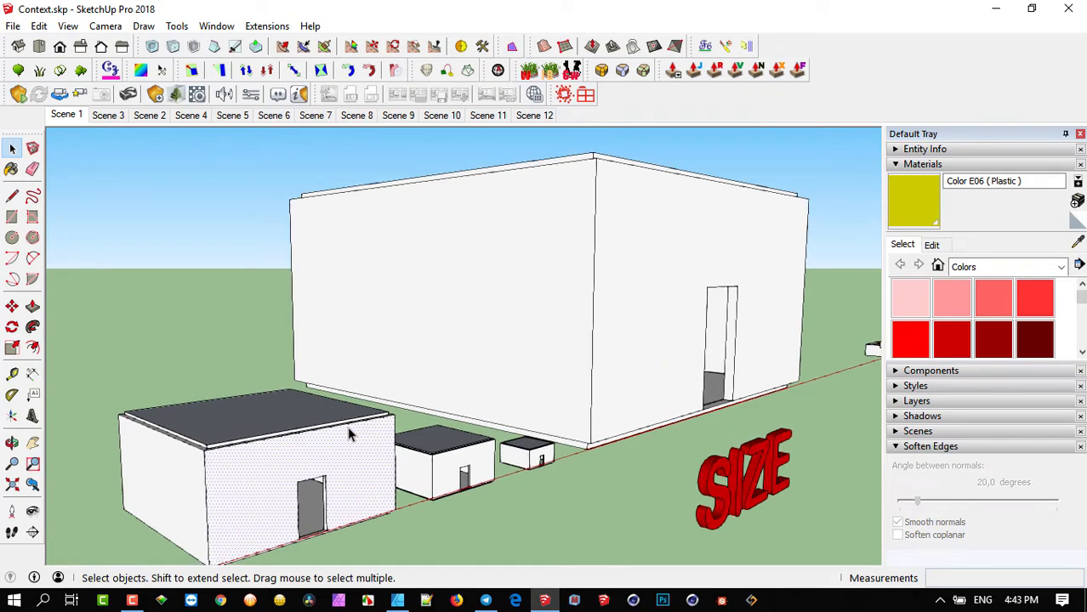
middle_drag(322, 446, 393, 360)
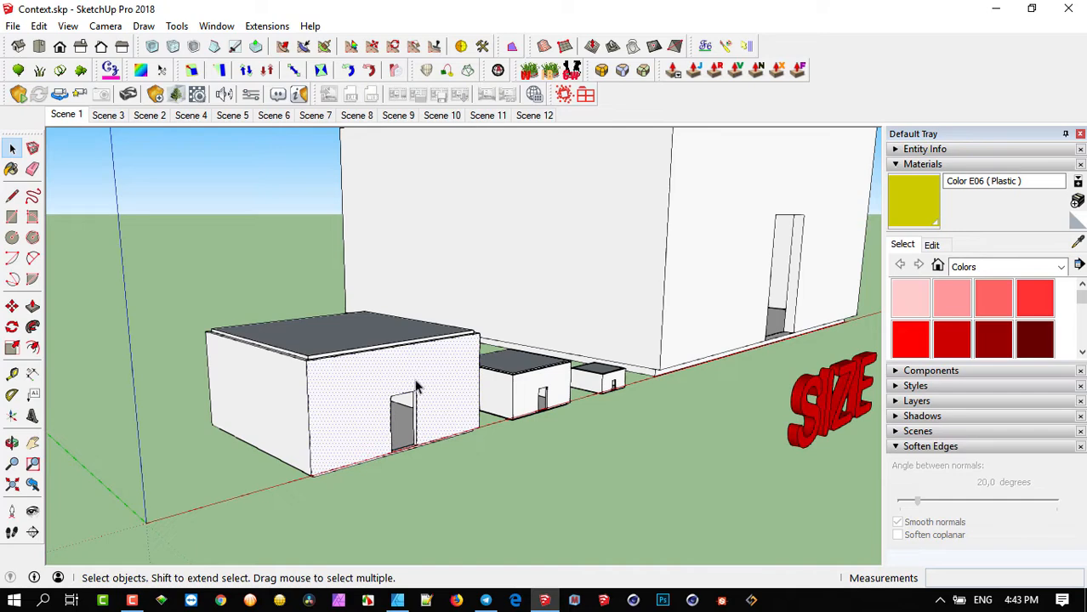
Draw a 3 × 3 m rectangle on the ground with one corner at the origin
middle_drag(414, 381, 503, 297)
shift+middle_drag(290, 439, 512, 397)
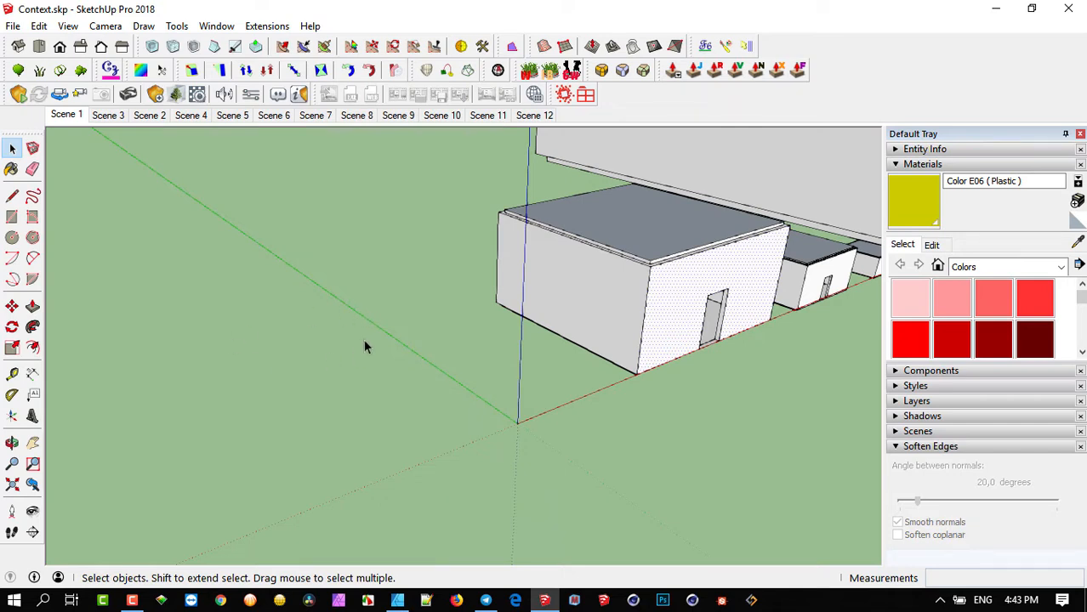
click(14, 218)
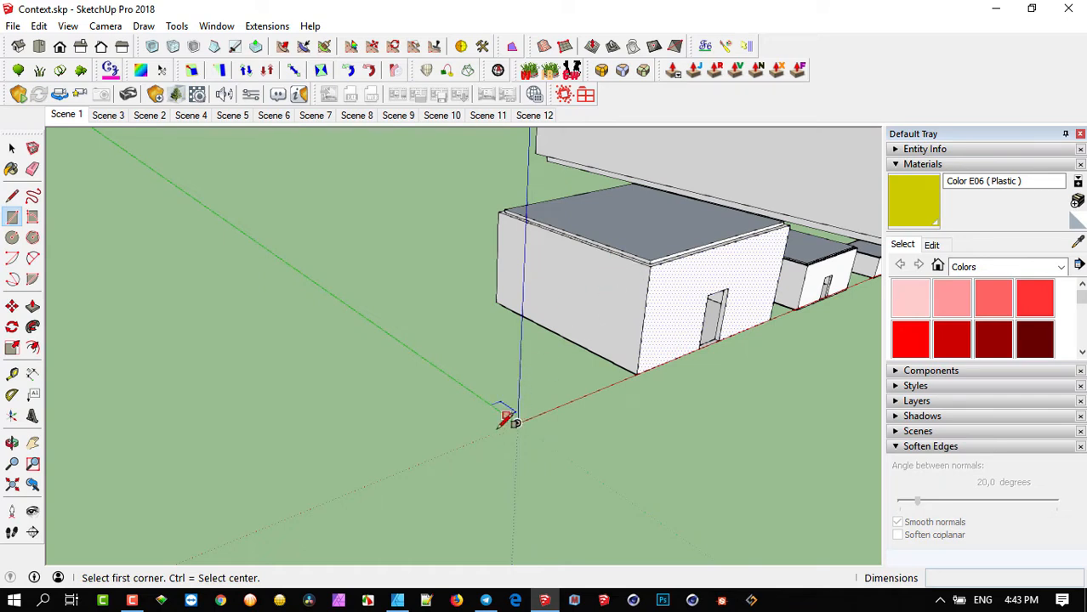
click(516, 423)
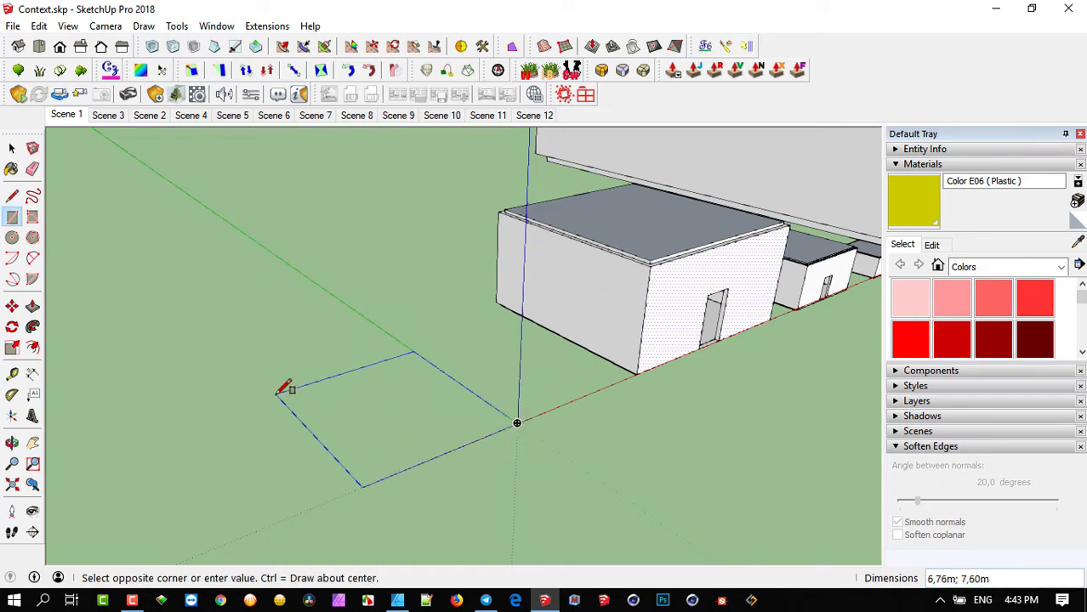
text(3;3)
key(Return)
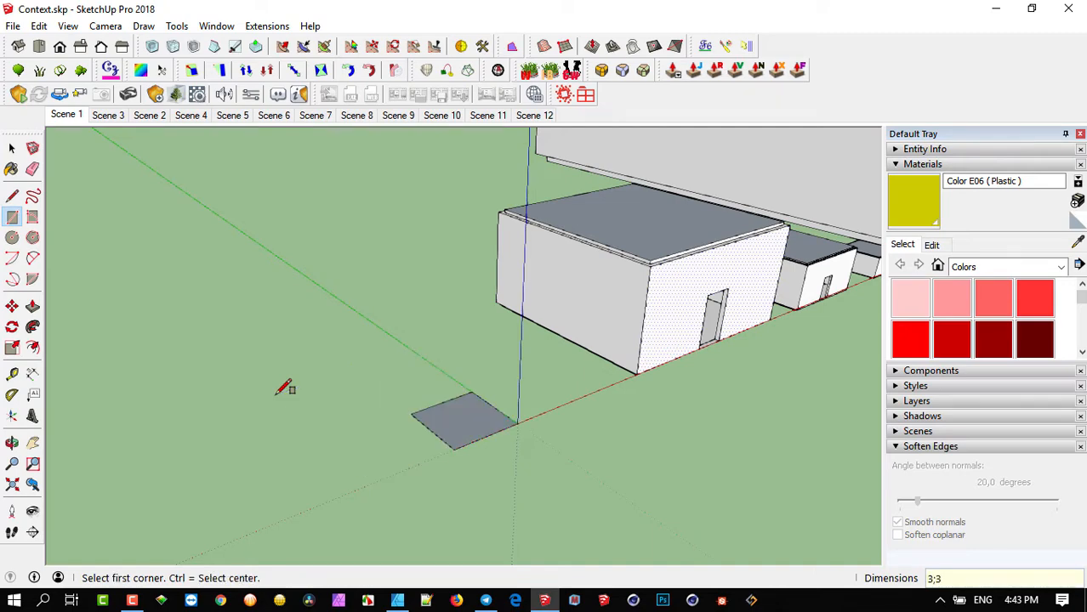
Measure the base length of the side wall of the building nearest the origin
scroll(461, 418, up, 3)
middle_drag(461, 417, 377, 414)
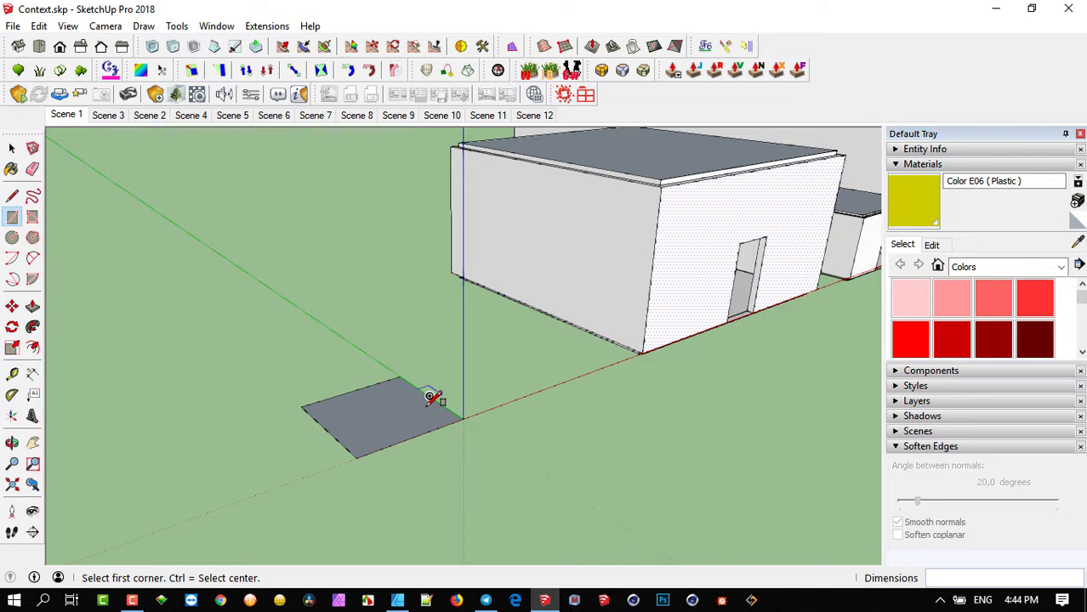
middle_drag(433, 398, 399, 374)
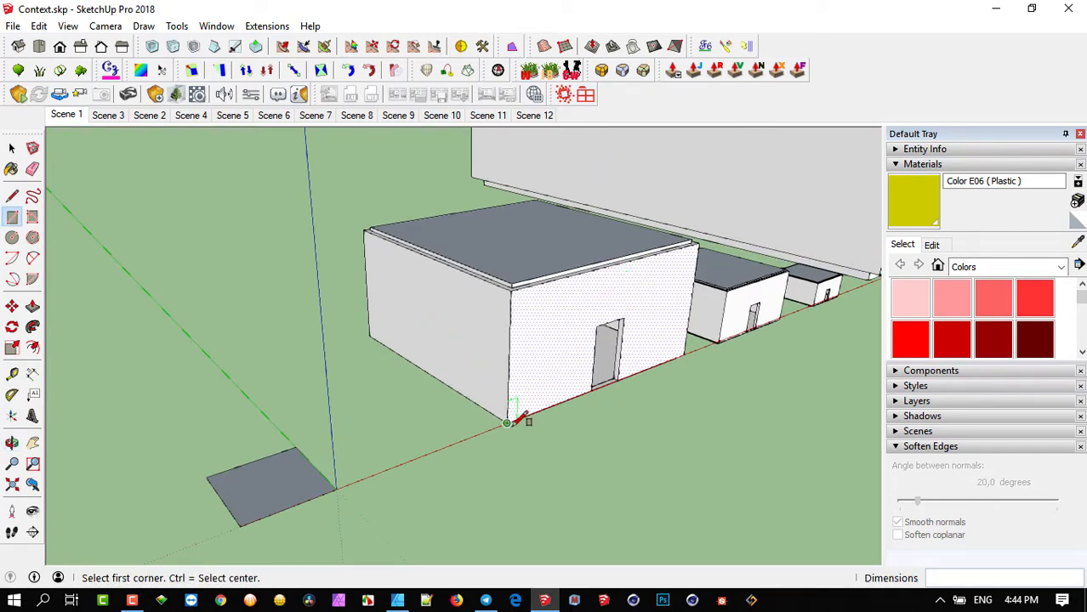
click(13, 375)
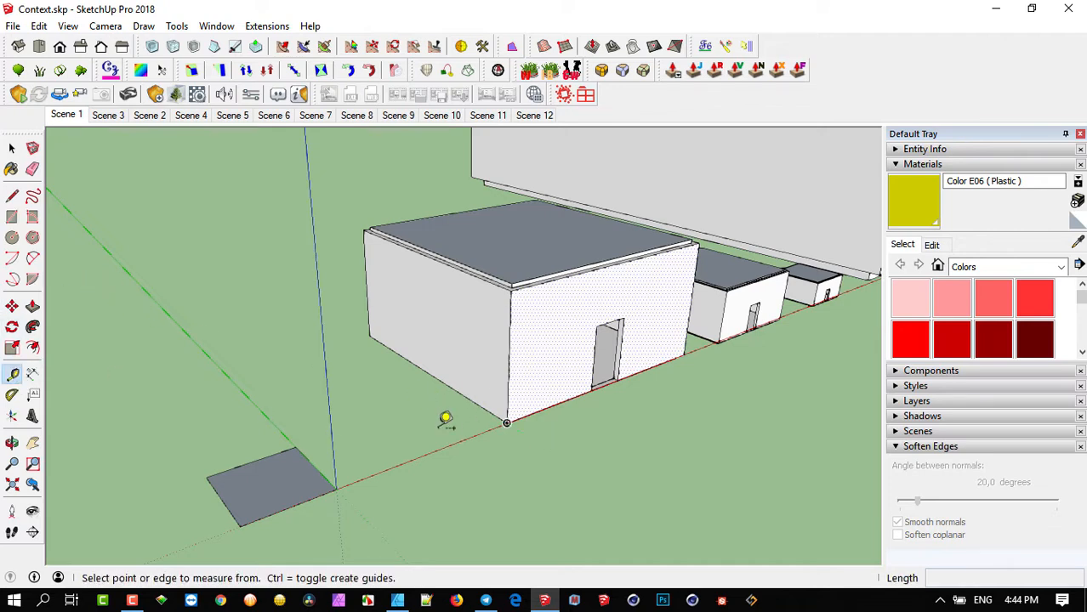
click(506, 423)
text(10)
key(Return)
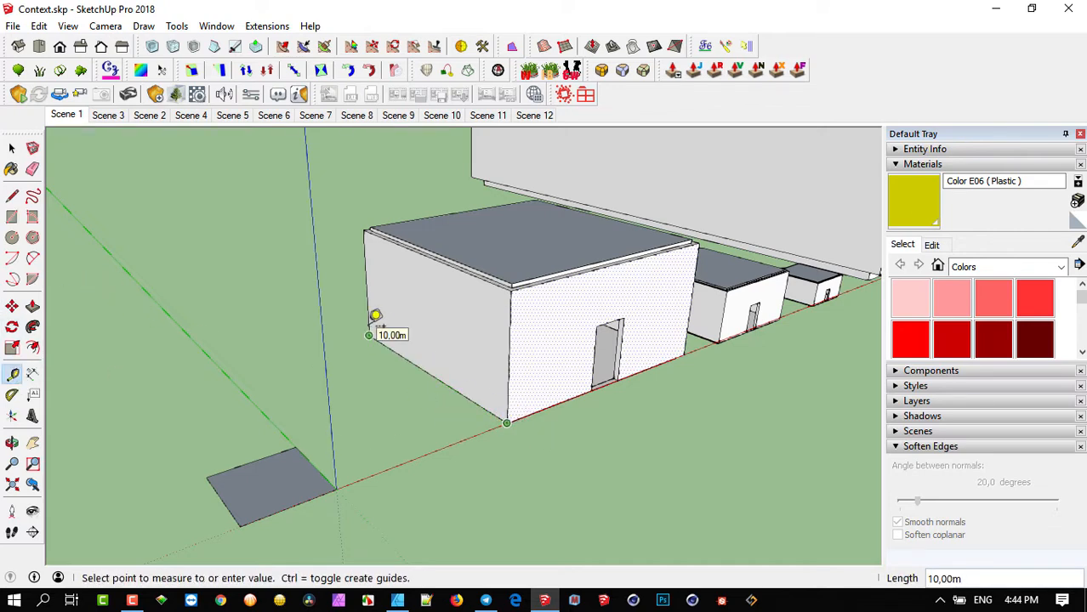
click(369, 326)
Measure the side wall of the smallest building along its base, and the side wall of the largest building
scroll(736, 397, down, 3)
middle_drag(735, 397, 493, 353)
scroll(557, 330, up, 8)
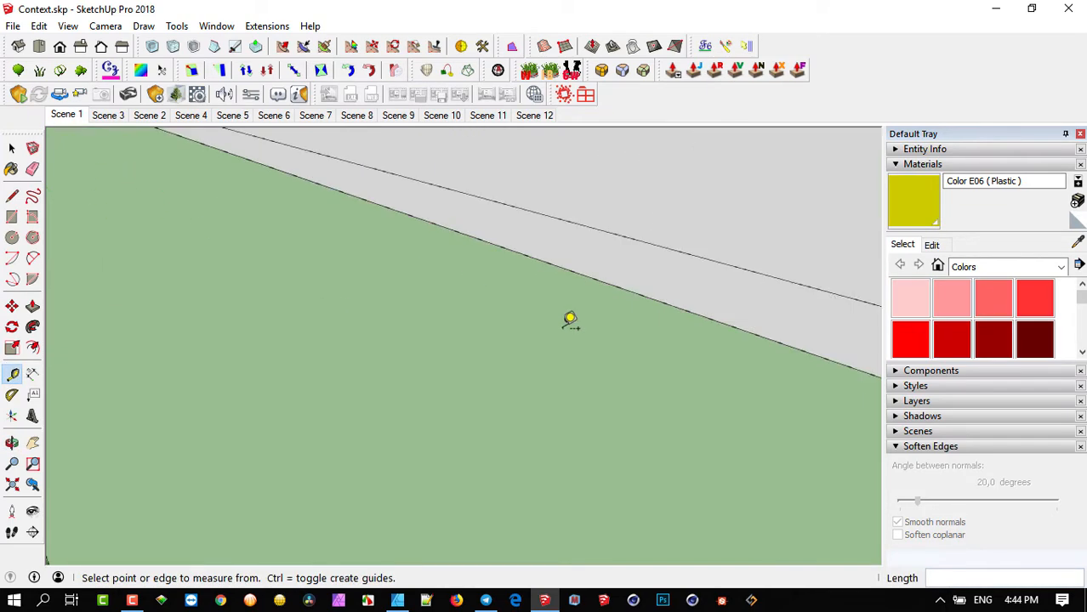
scroll(444, 392, down, 6)
middle_drag(444, 393, 570, 353)
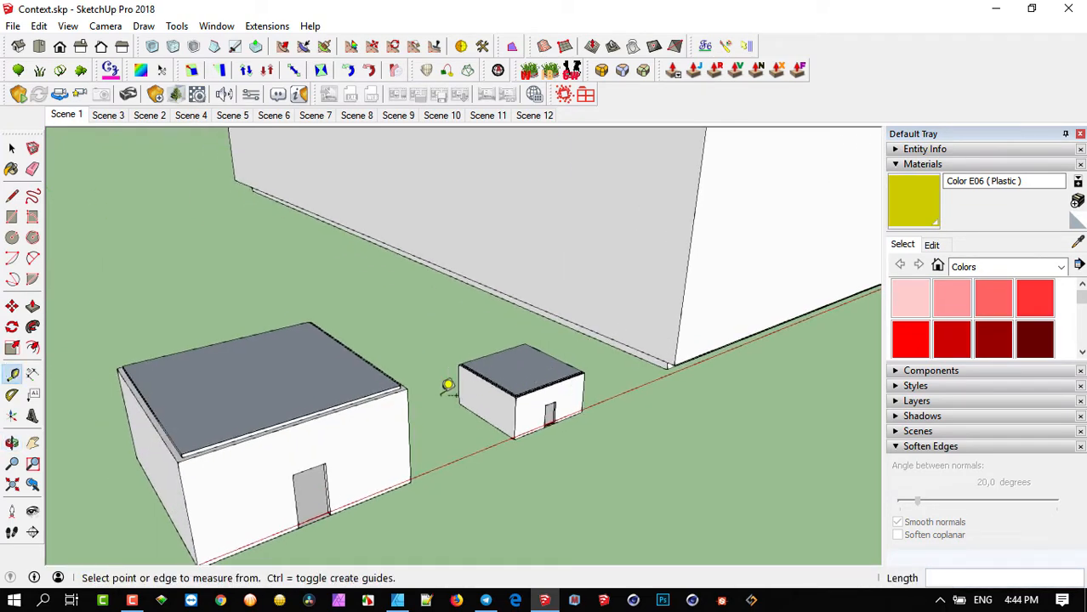
click(458, 403)
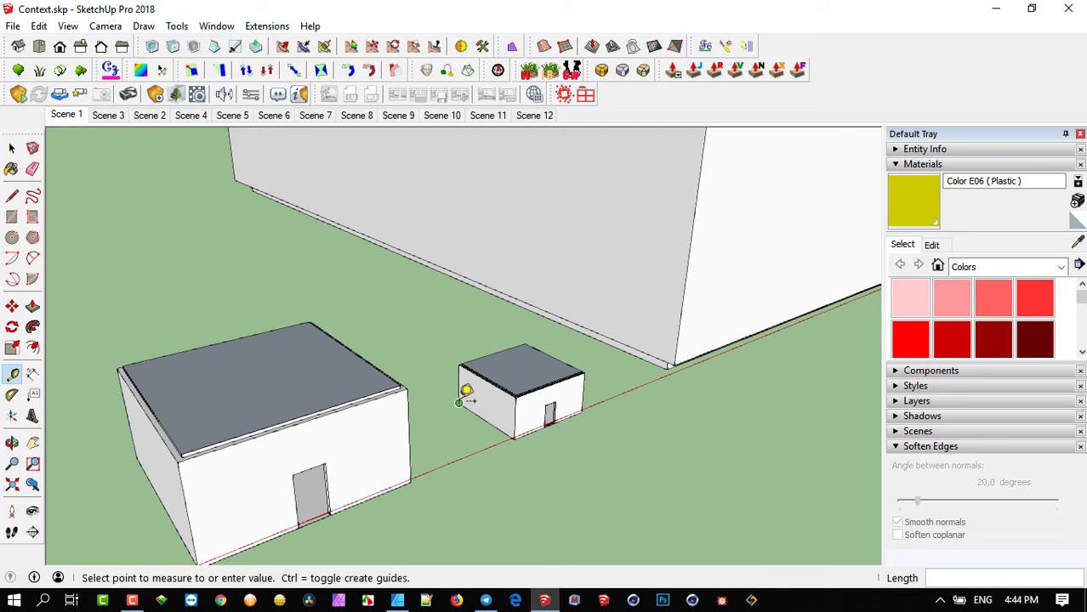
click(515, 435)
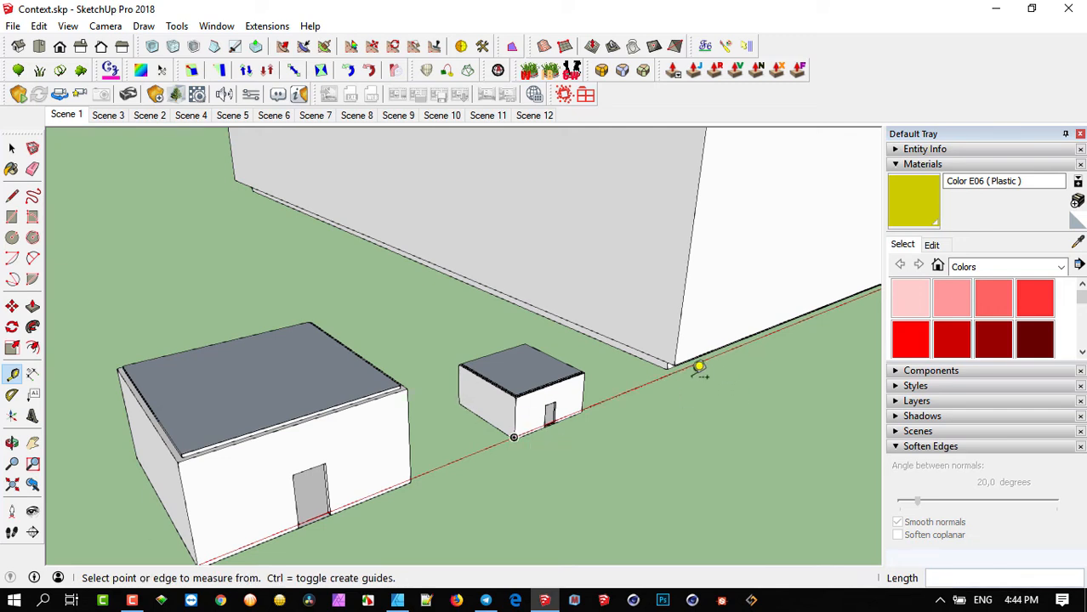
click(249, 166)
scroll(475, 267, down, 5)
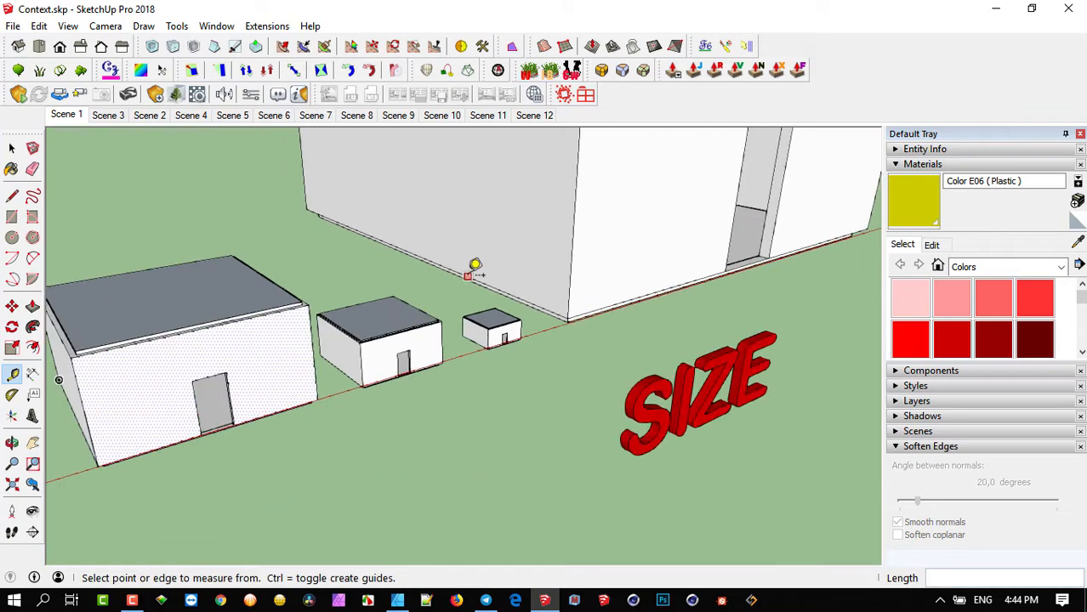
Examine the front wall and doorway of the largest building in relation to the three smaller ones
middle_drag(475, 267, 519, 270)
scroll(519, 271, down, 3)
middle_drag(589, 279, 450, 348)
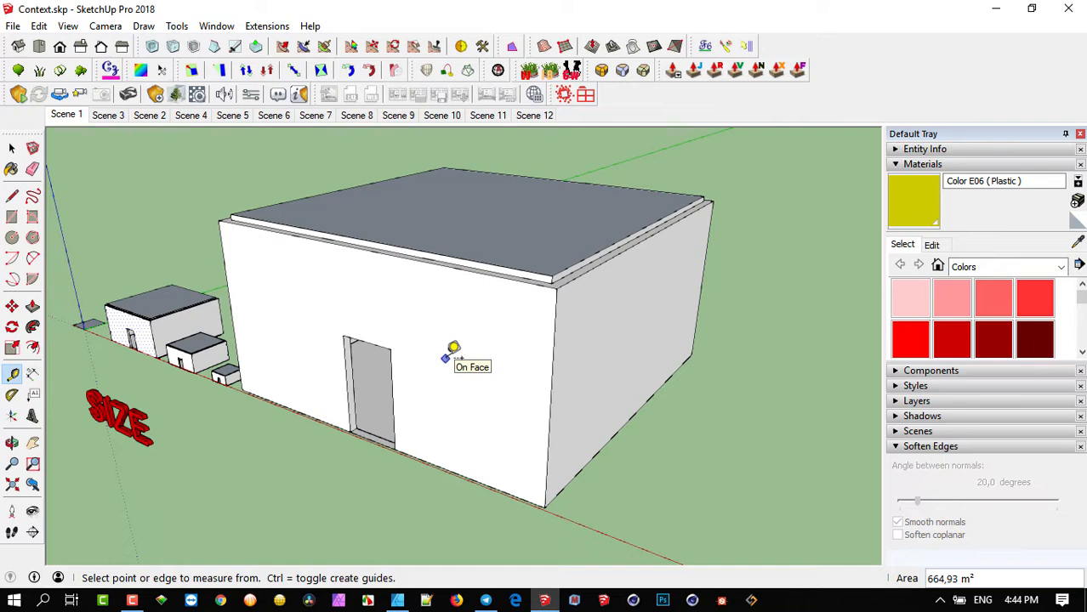
middle_drag(498, 364, 502, 348)
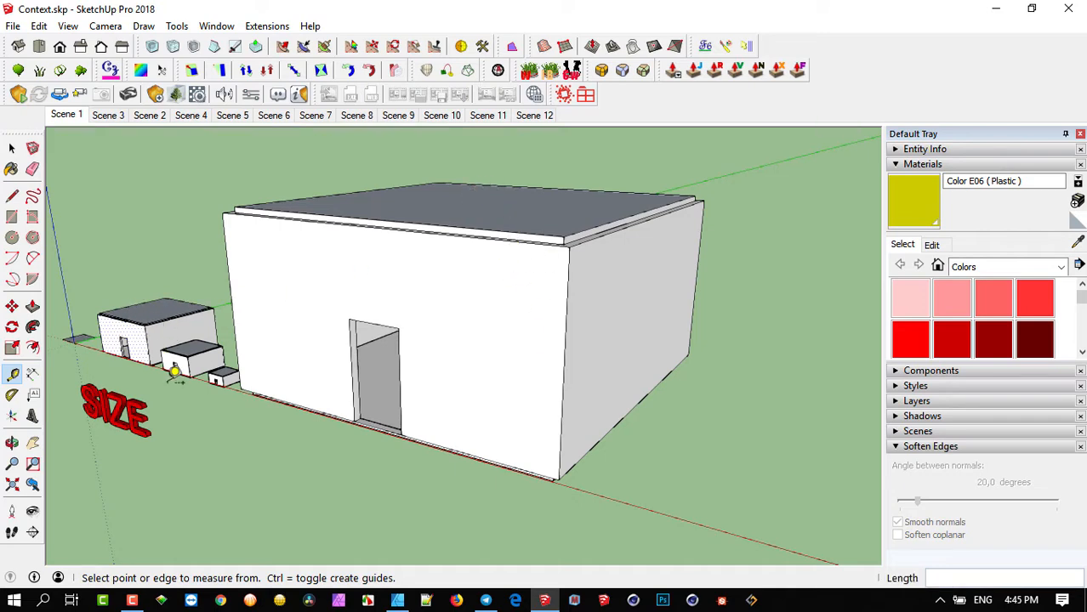
click(12, 149)
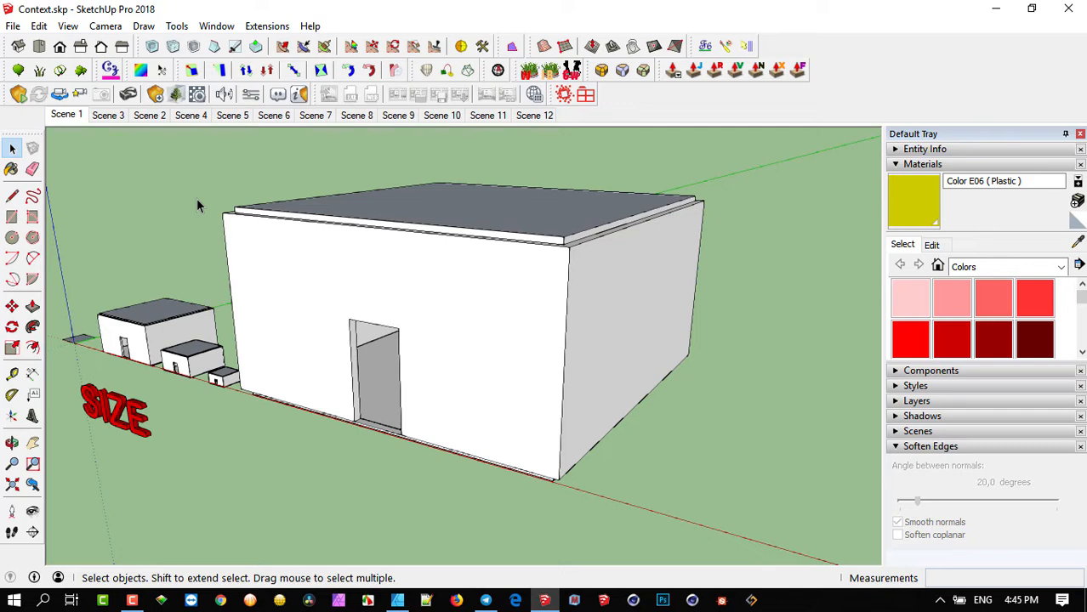
click(500, 310)
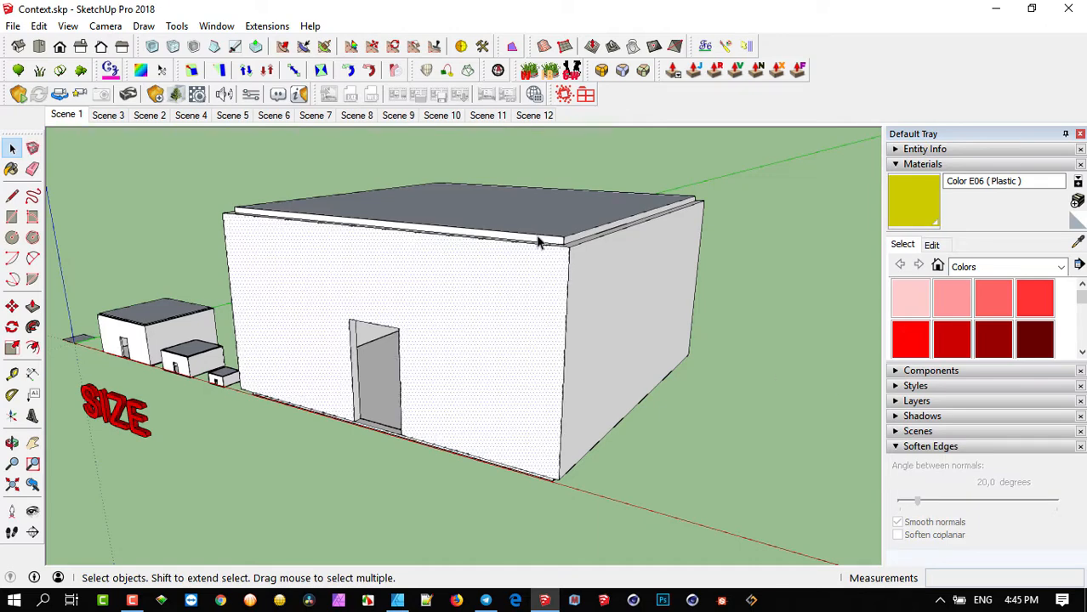
middle_drag(420, 262, 372, 289)
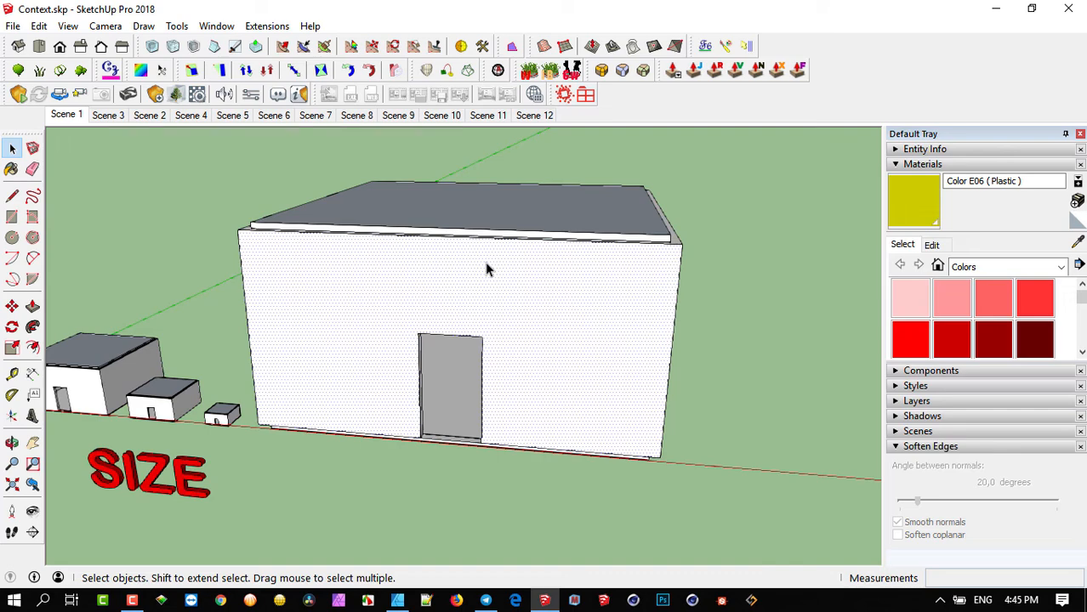
Delete the rectangle on the ground at the origin
scroll(487, 264, down, 1)
shift+middle_drag(486, 263, 582, 267)
middle_drag(338, 310, 561, 283)
scroll(510, 335, down, 2)
shift+middle_drag(510, 338, 507, 328)
drag(209, 417, 273, 468)
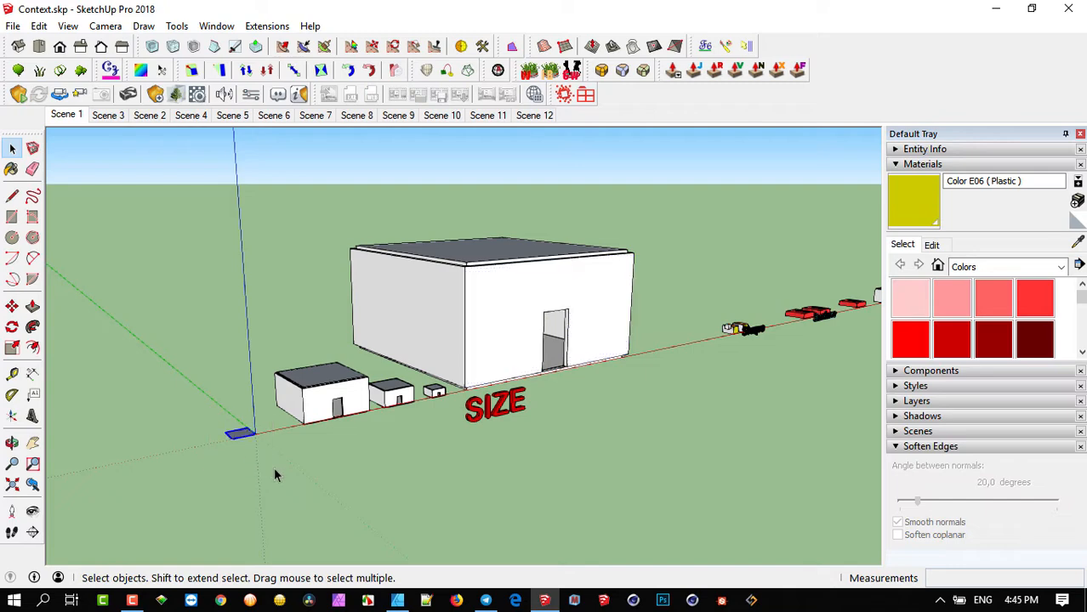
key(Delete)
middle_drag(303, 423, 334, 440)
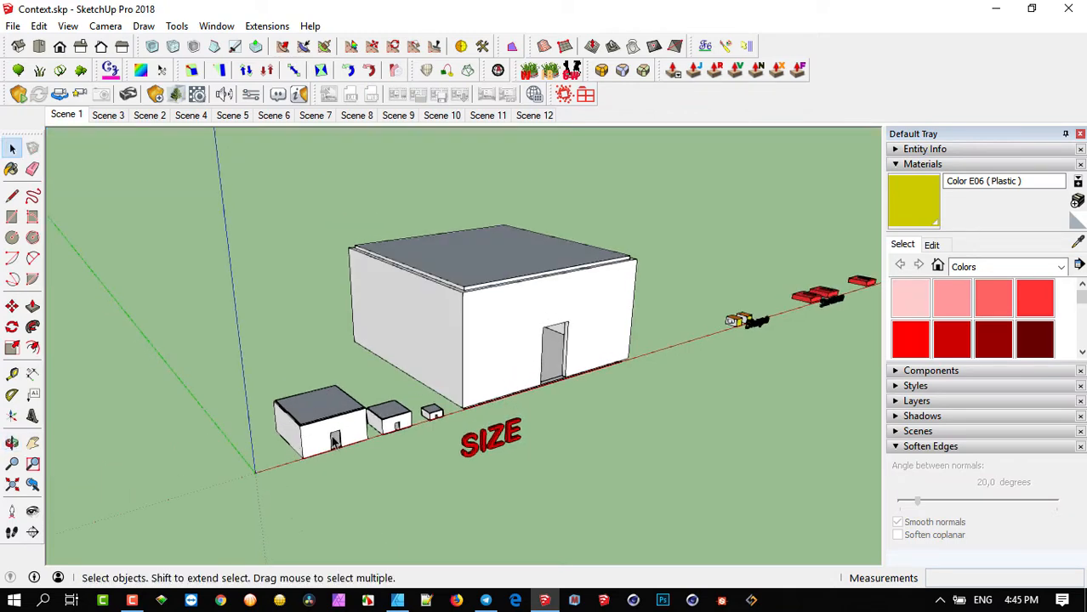
scroll(334, 439, up, 2)
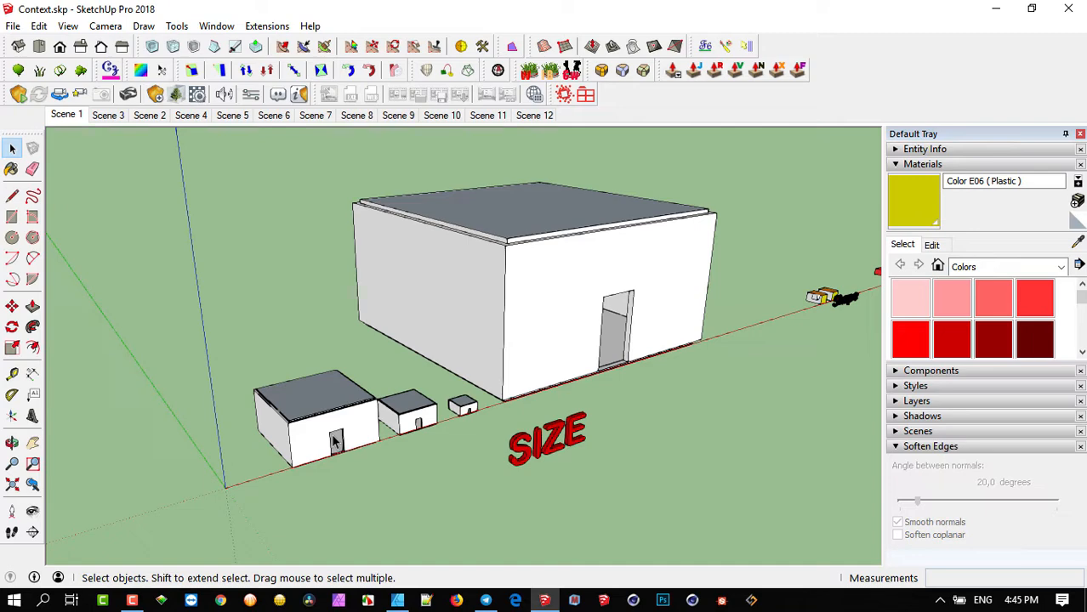
Open the Scene 1 interior view in an Enscape rendering and shift the time of day to night
click(66, 116)
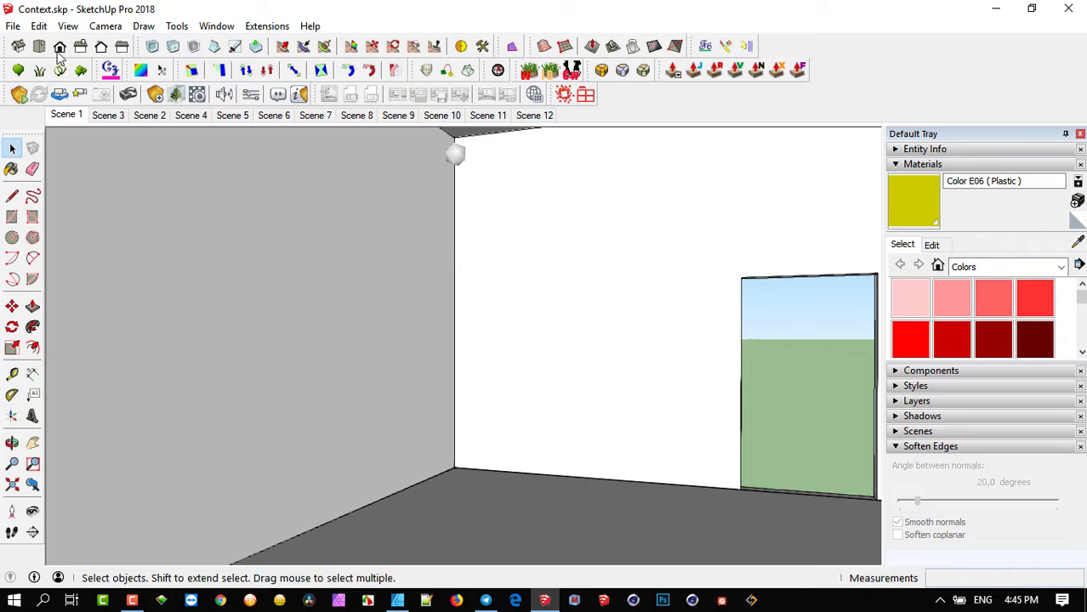
click(40, 95)
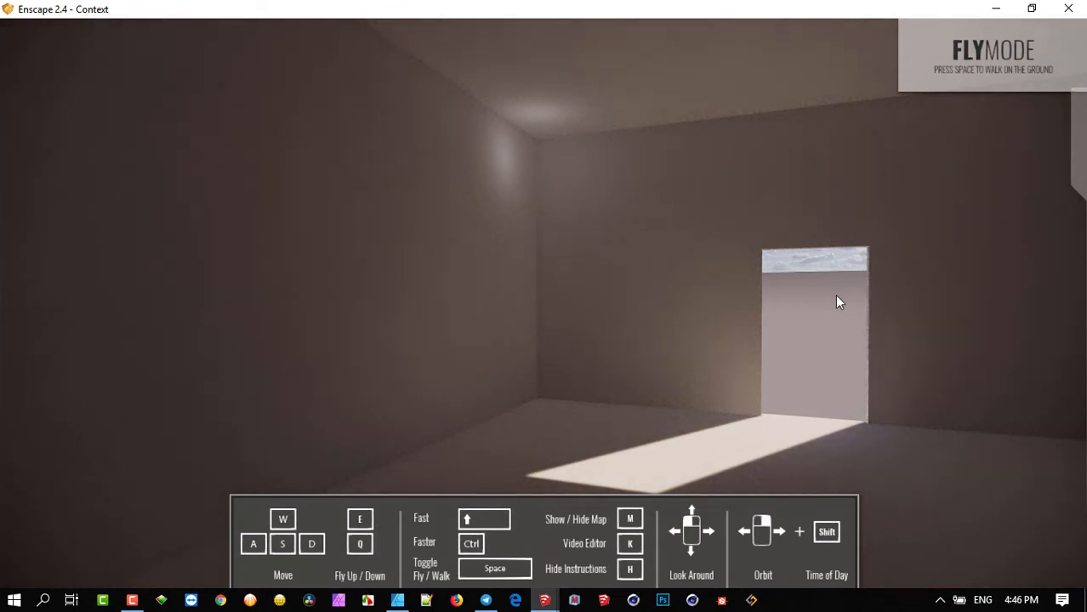
shift+right_drag(836, 296, 663, 296)
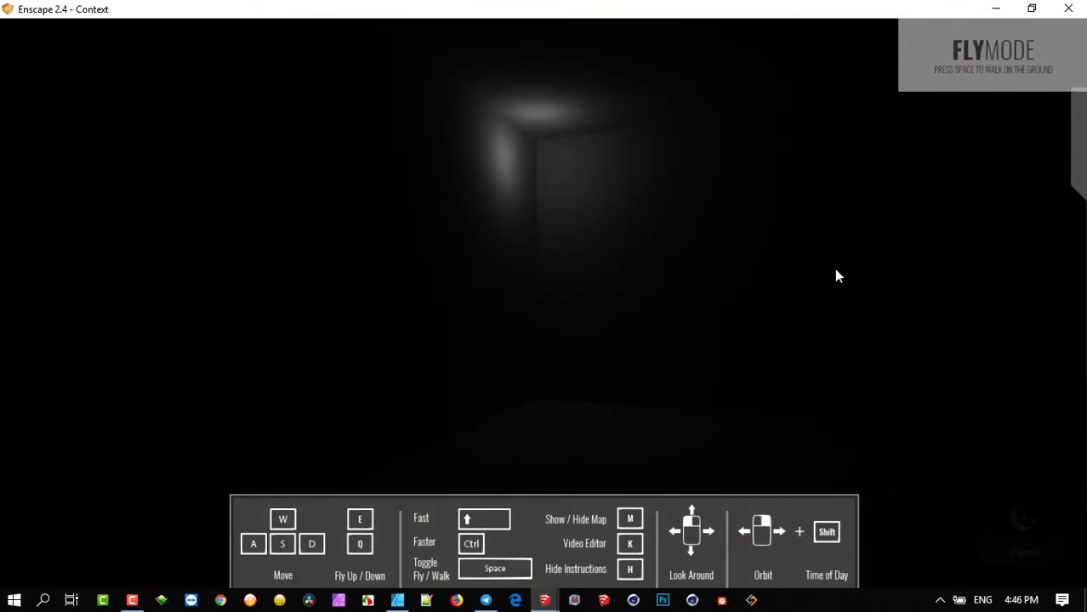
shift+right_drag(1006, 485, 1001, 485)
Switch back to SketchUp, activate the Scene 2 interior view, and compare with the Enscape window
key(alt+Tab)
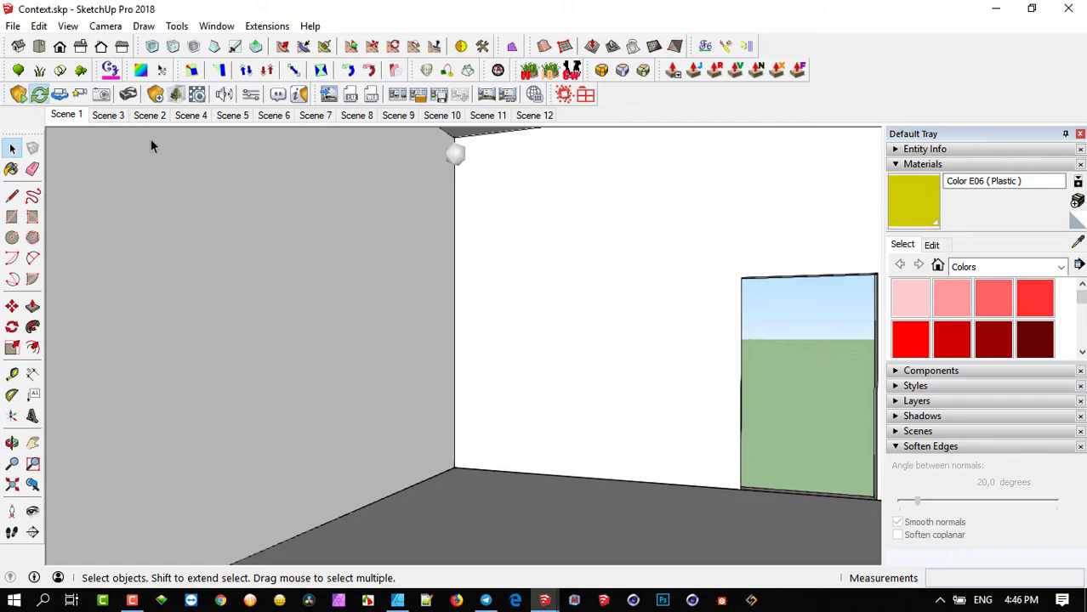
click(149, 116)
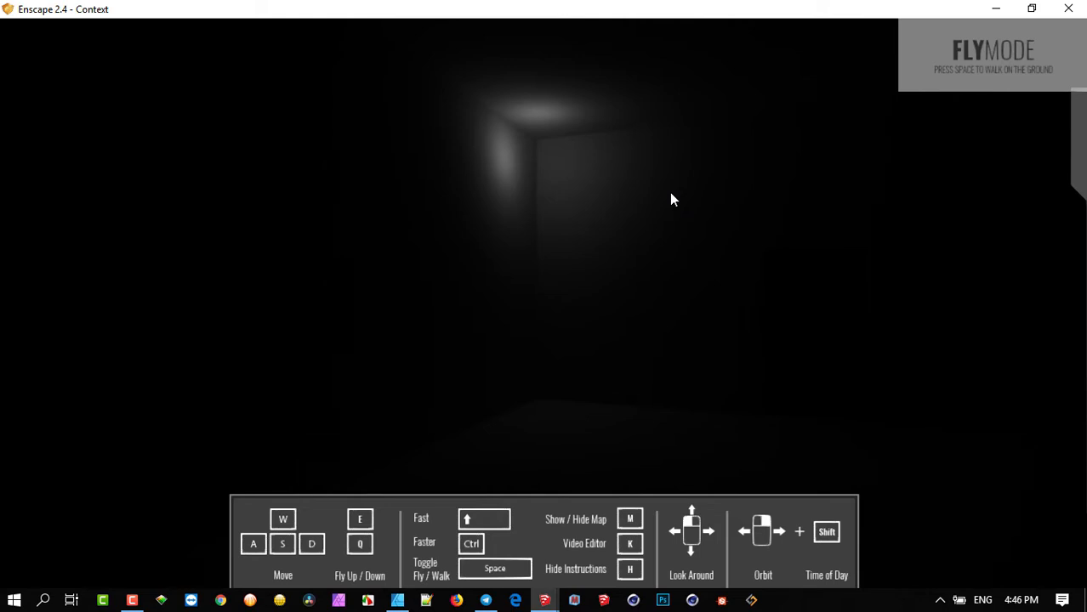
key(alt+Tab)
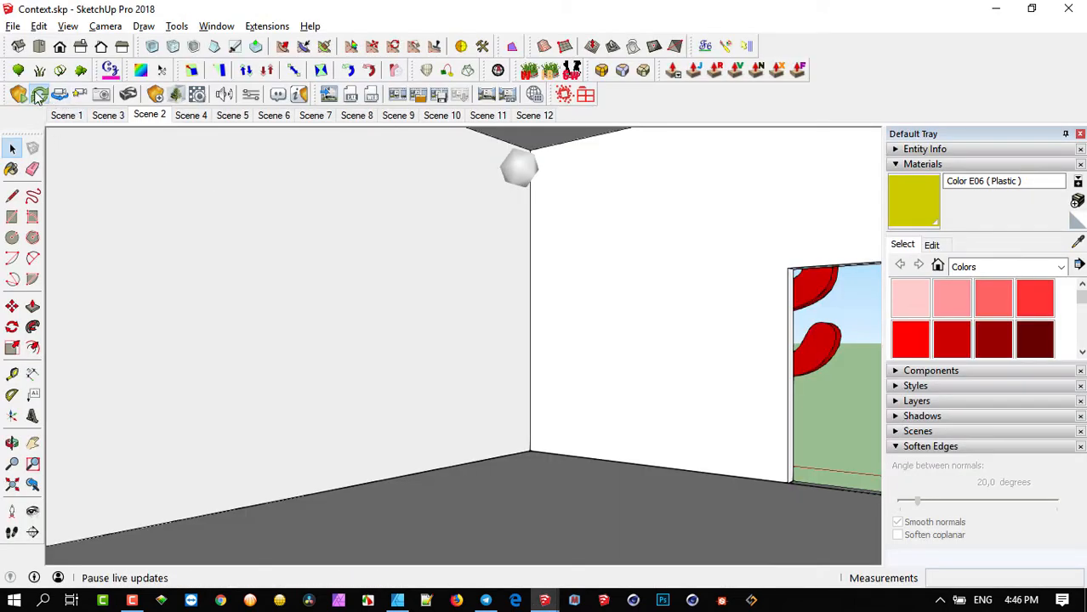
Shift the time of day to night in the Enscape rendering of the Scene 2 room and return to SketchUp
key(alt+Tab)
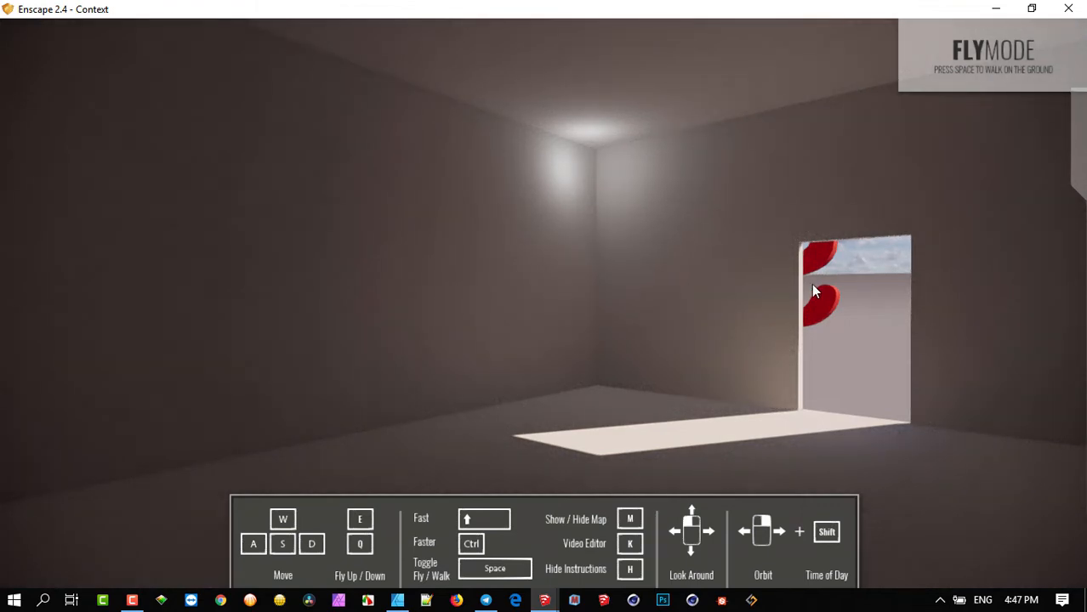
shift+right_drag(985, 272, 687, 273)
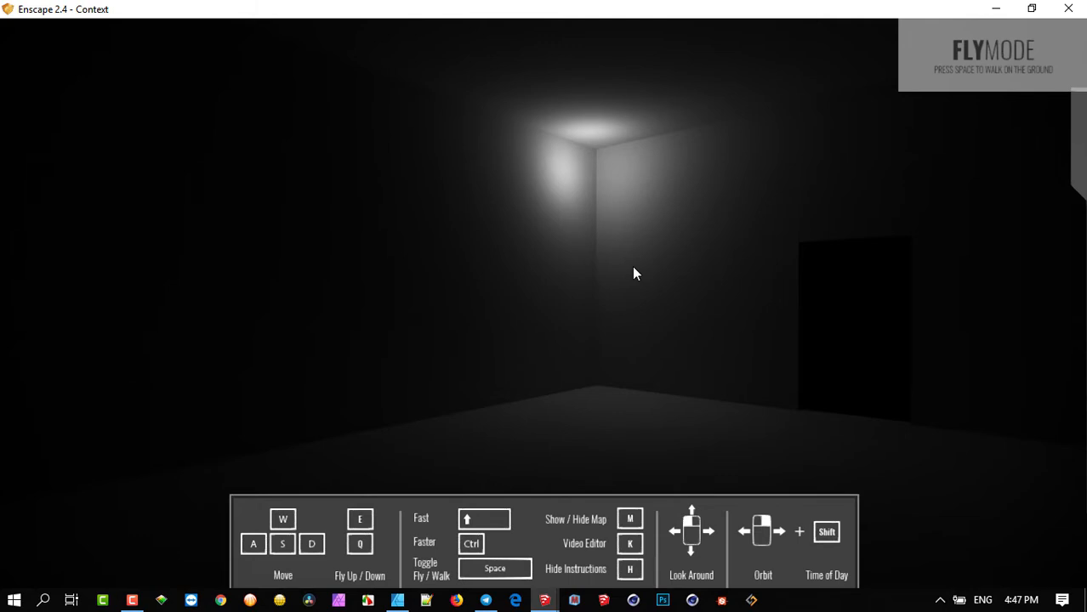
key(alt+Tab)
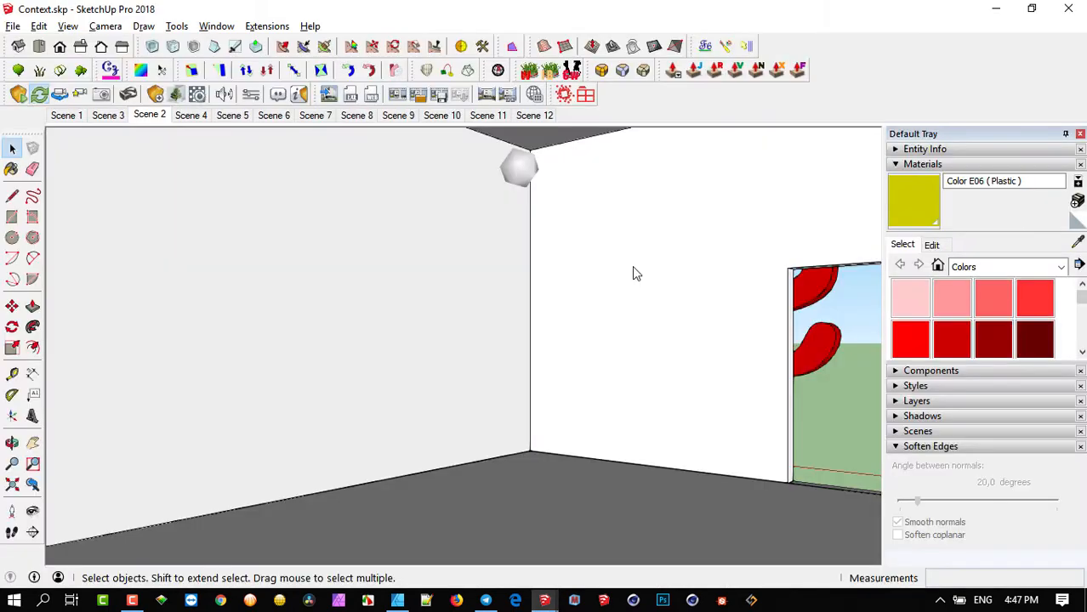
Activate the Scene 3 interior view, synchronize the SketchUp view to Enscape, and examine how the light spreads in that room's night rendering
click(105, 117)
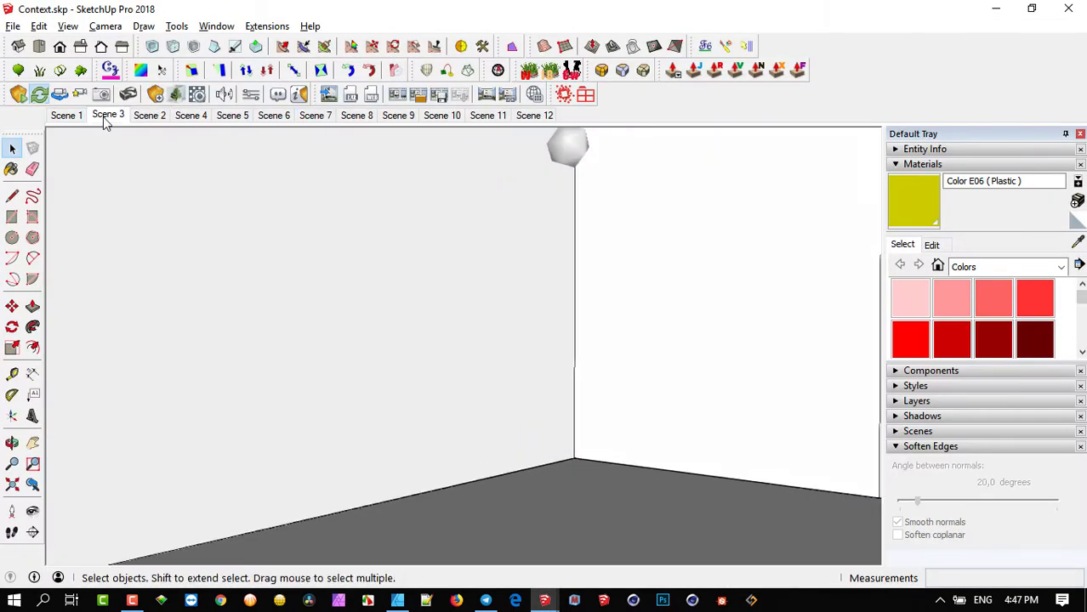
key(alt+Tab)
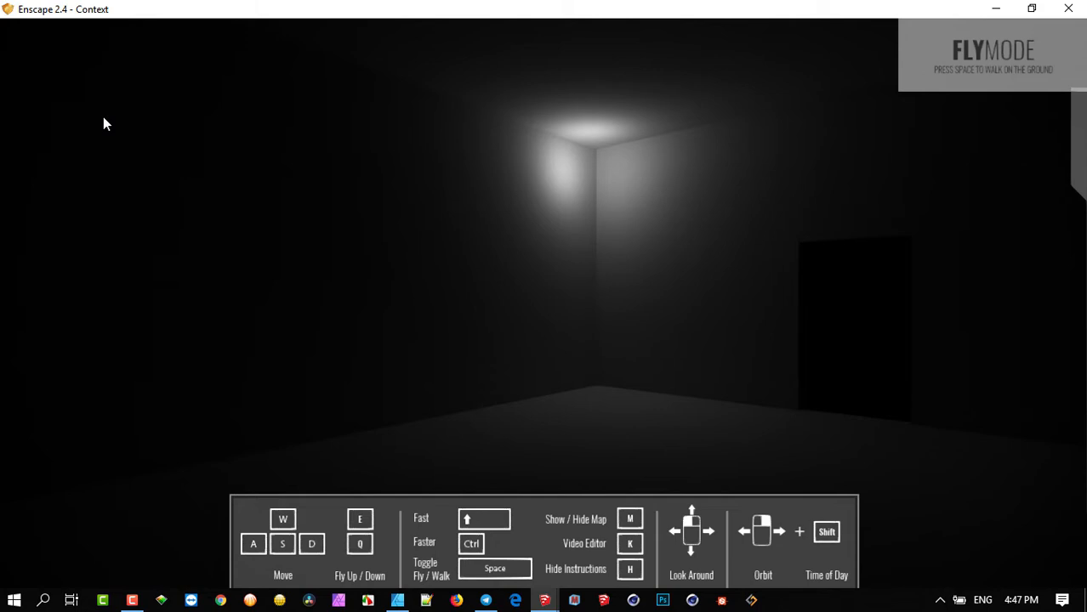
key(alt+Tab)
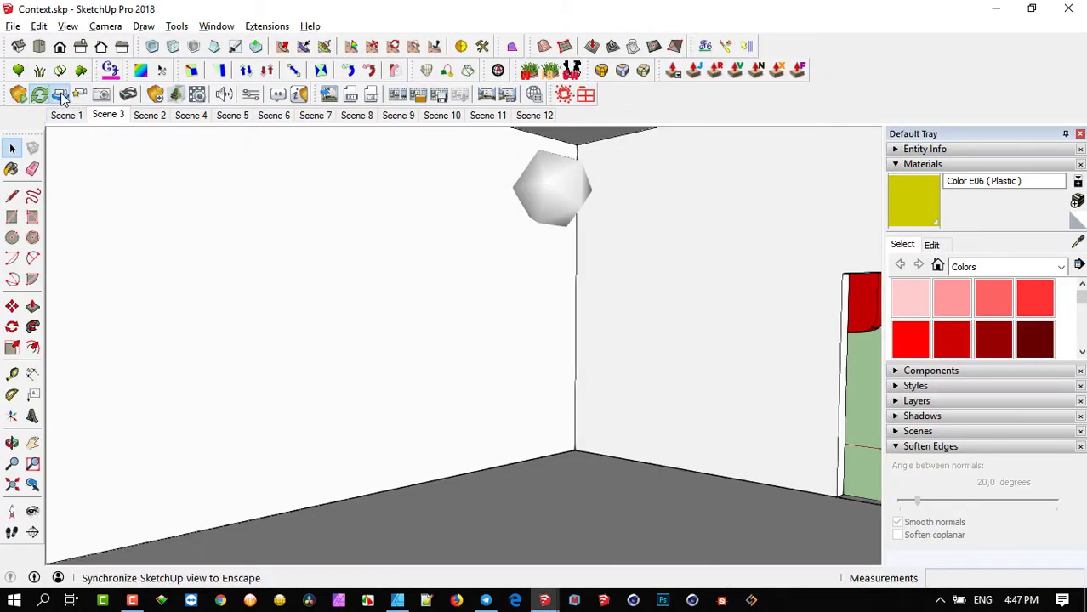
key(alt+Tab)
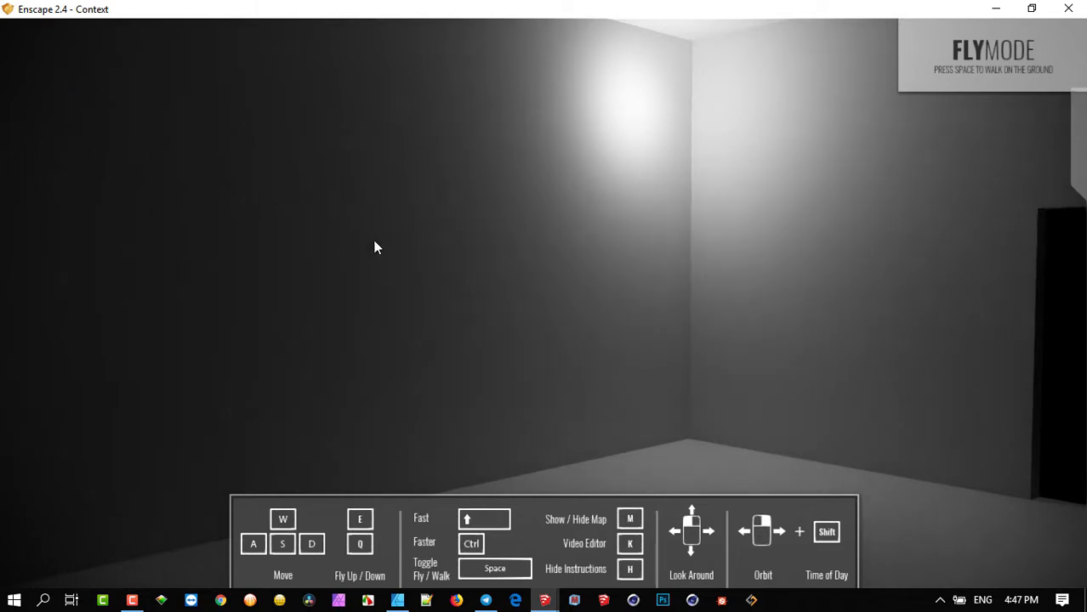
key(alt+Tab)
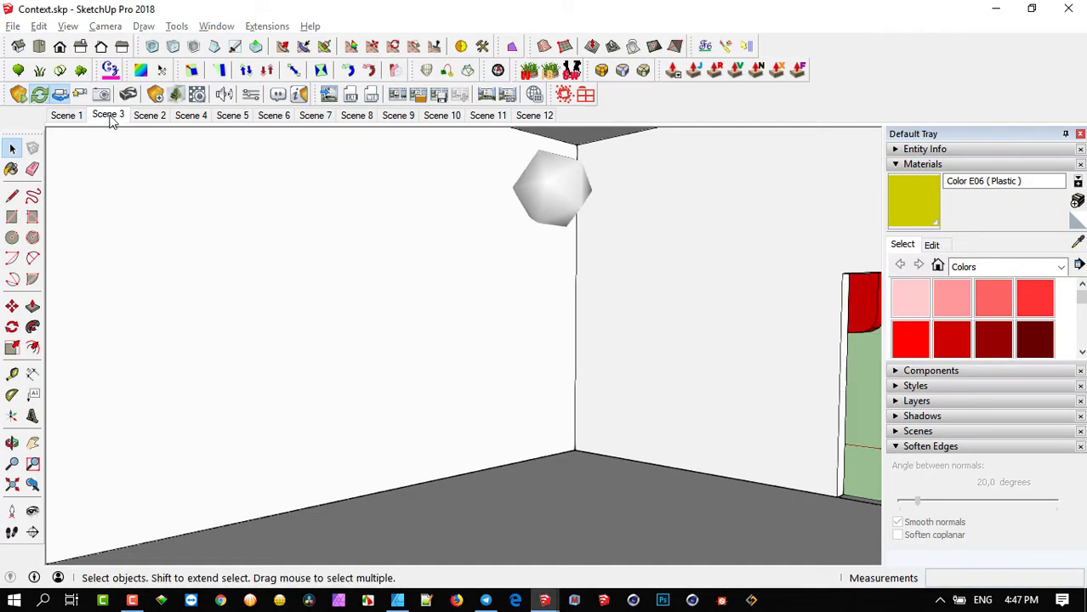
key(alt+Tab)
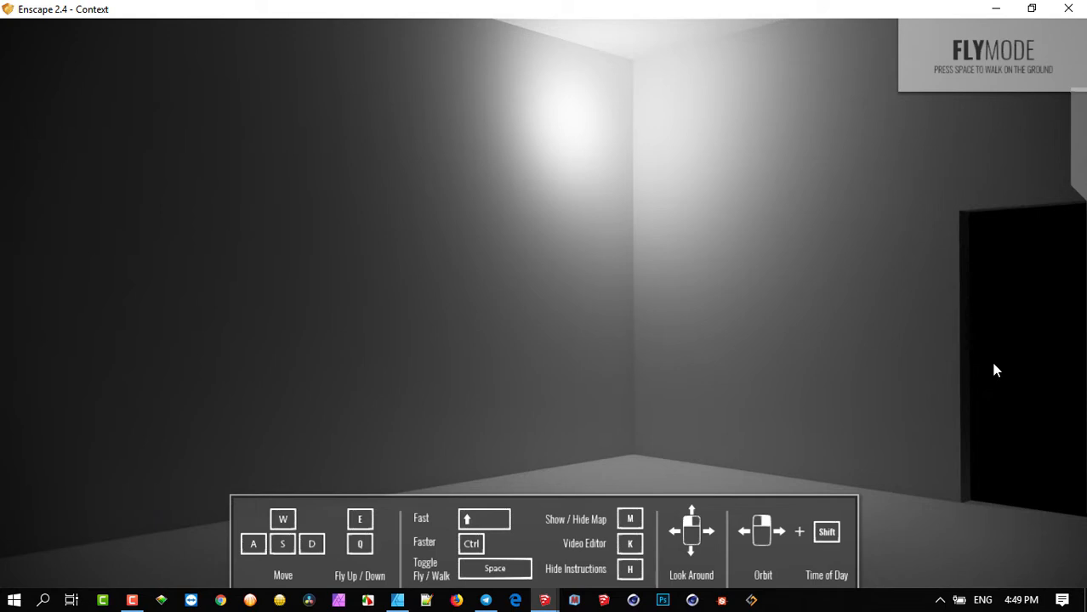
Activate the Scene 4 interior view in SketchUp and examine the largest room's lighting in the Enscape night rendering
key(alt+Tab)
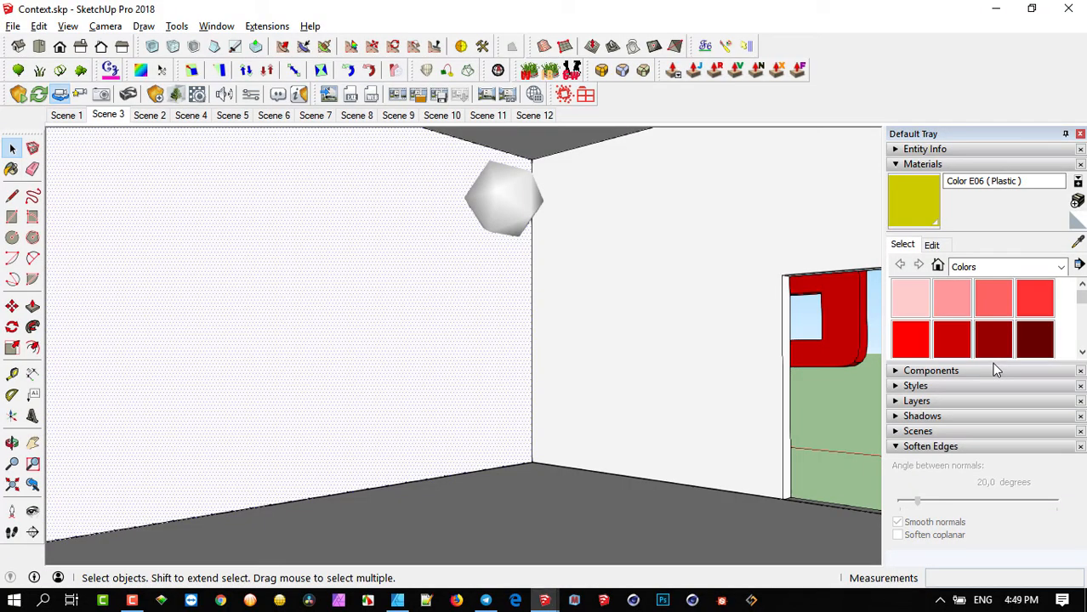
click(192, 115)
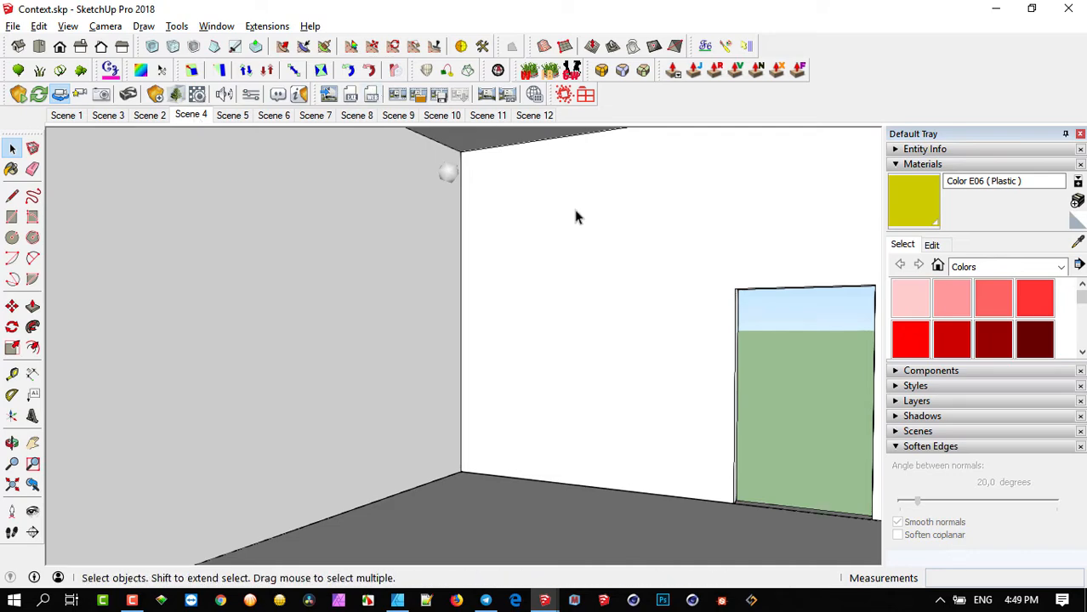
key(alt+Tab)
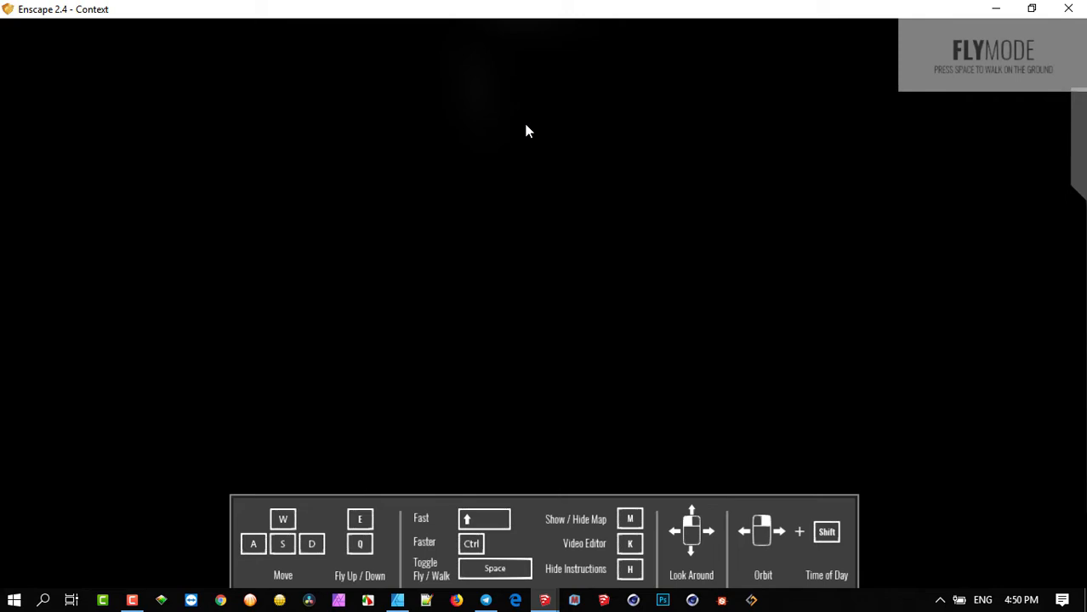
key(alt+Tab)
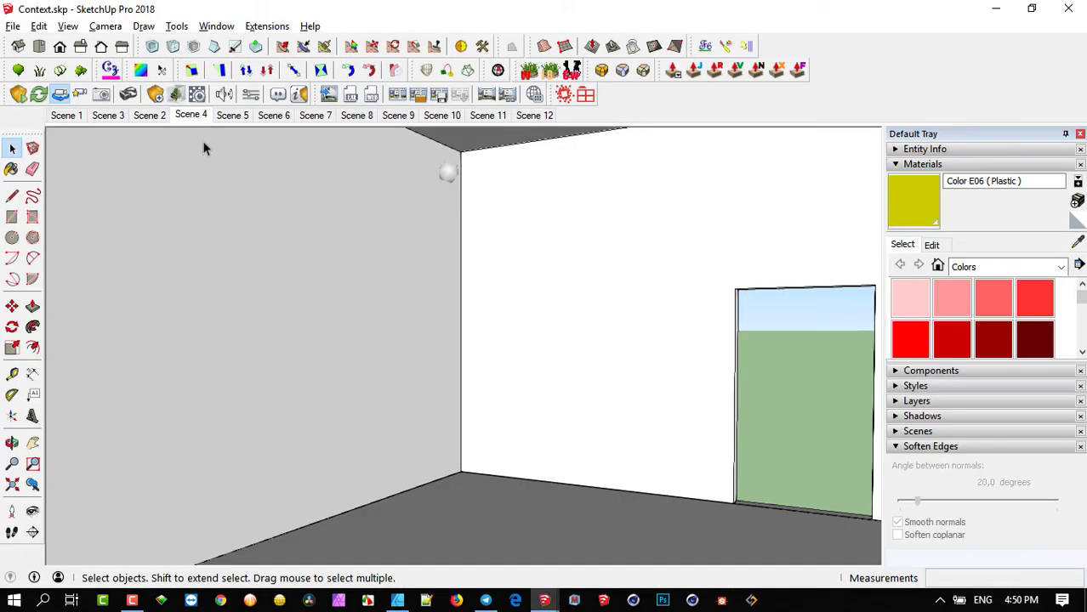
Review the size buildings in Scene 5, then the Shape boxes in Scene 6 and their close-up in Scene 7
click(232, 116)
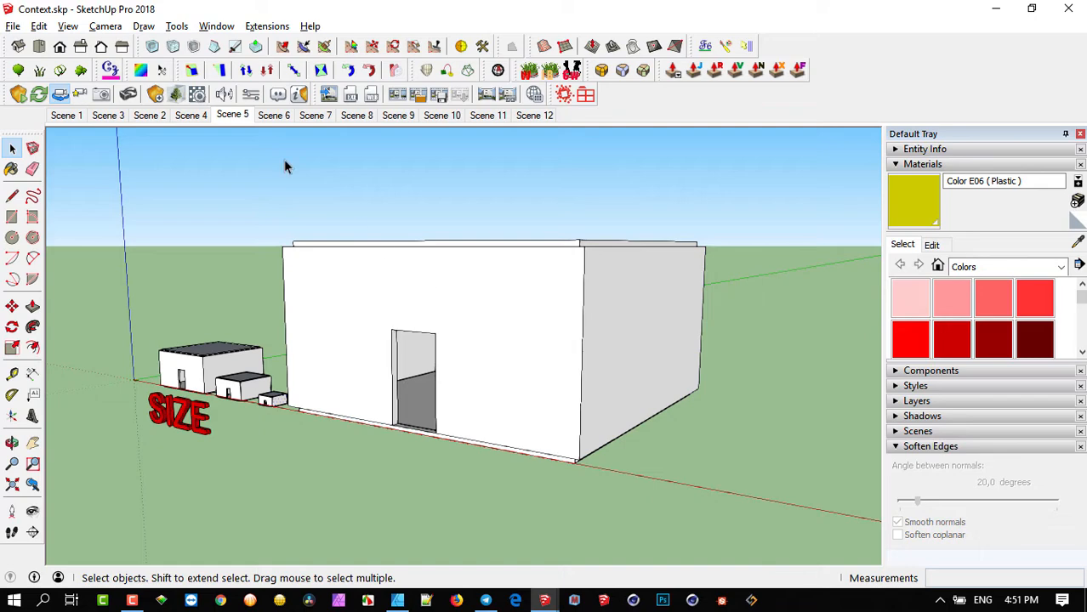
click(269, 119)
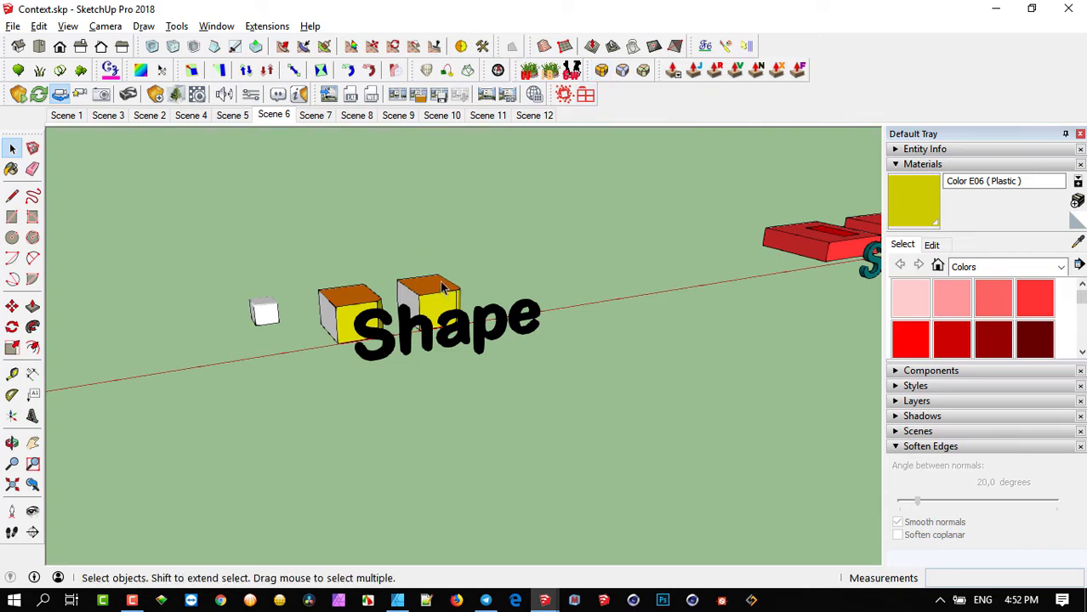
click(315, 116)
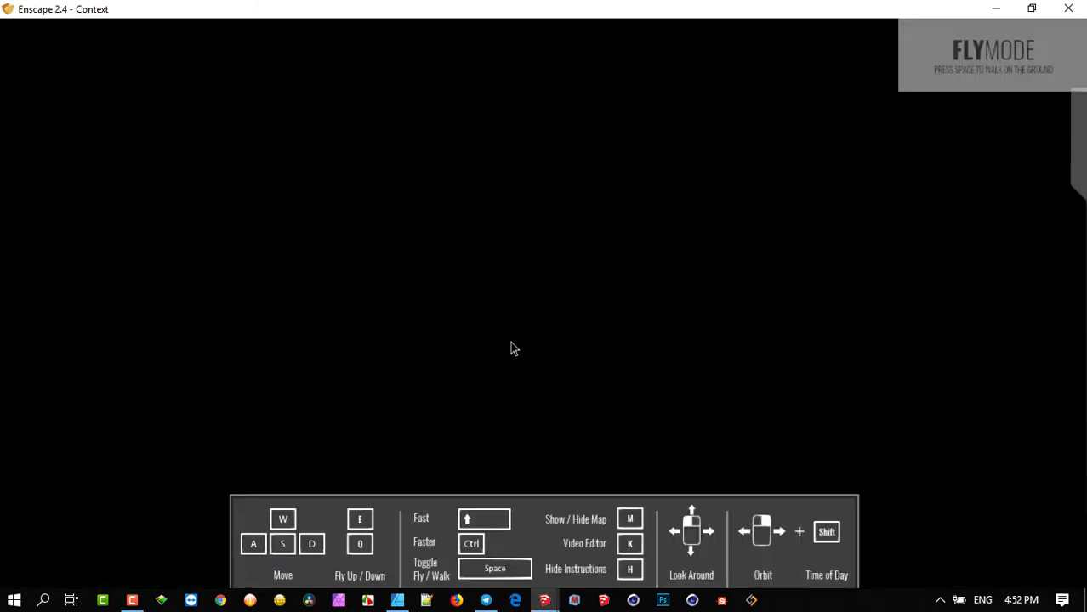
Resume live updates to Enscape and shift the time of day slightly in the rendering of the two yellow boxes
key(alt+Tab)
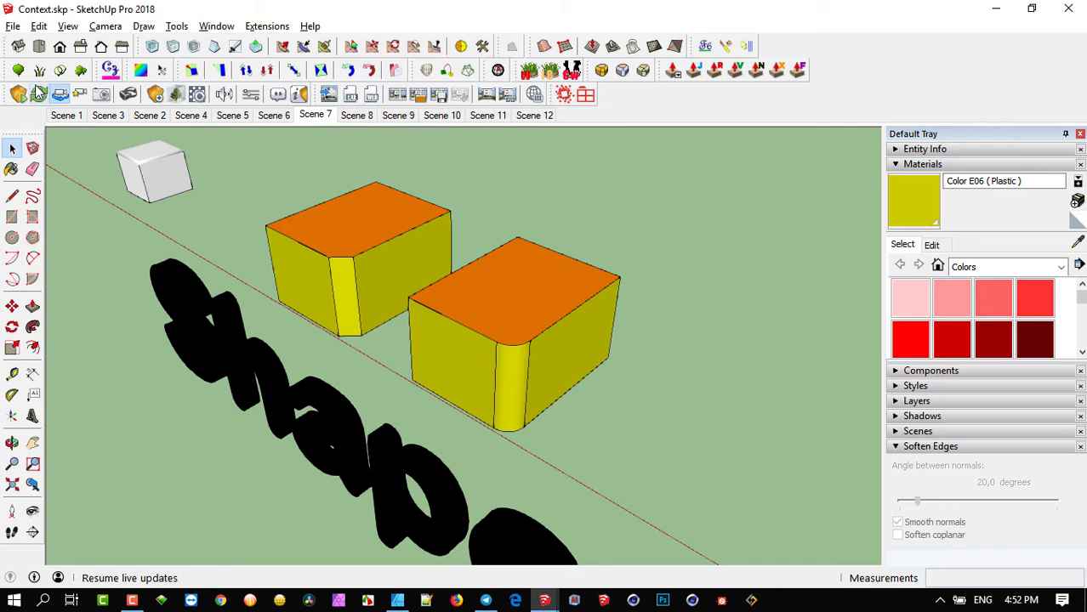
click(37, 91)
key(alt+Tab)
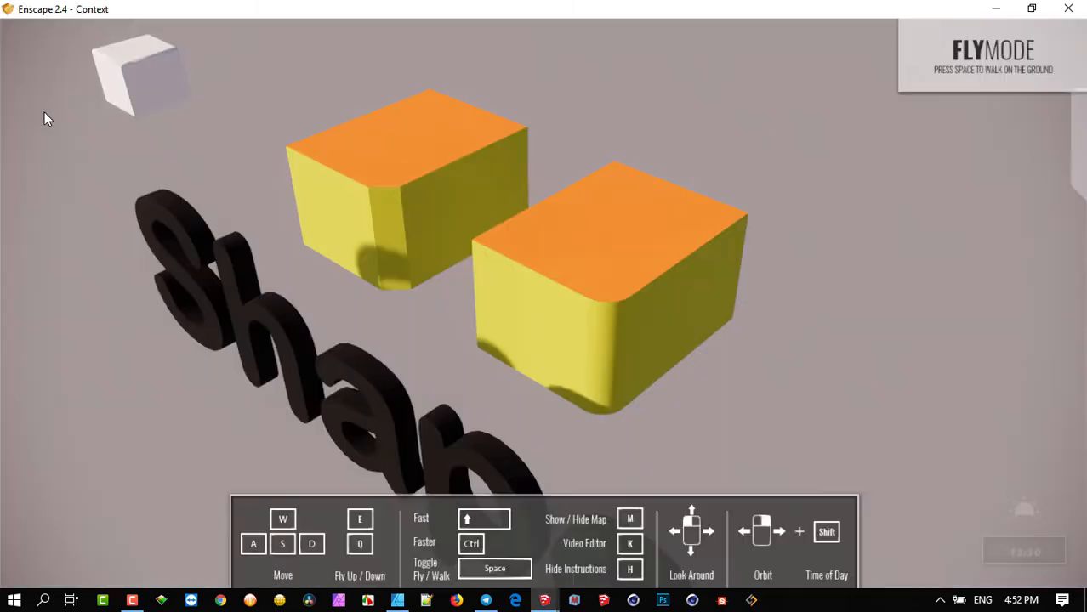
drag(437, 208, 446, 276)
right_drag(459, 282, 404, 249)
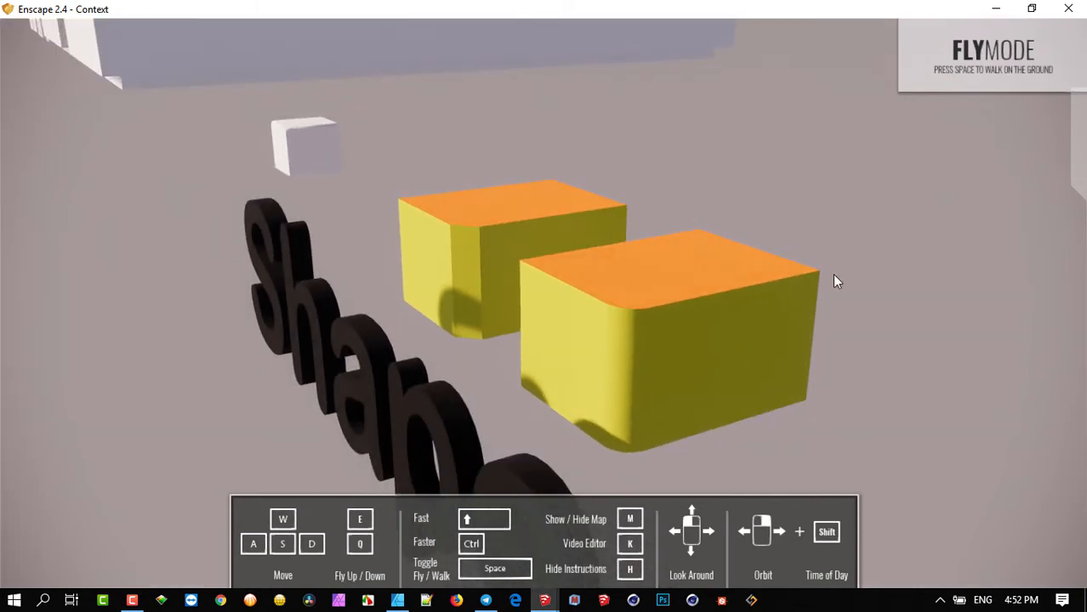
shift+right_drag(839, 265, 761, 265)
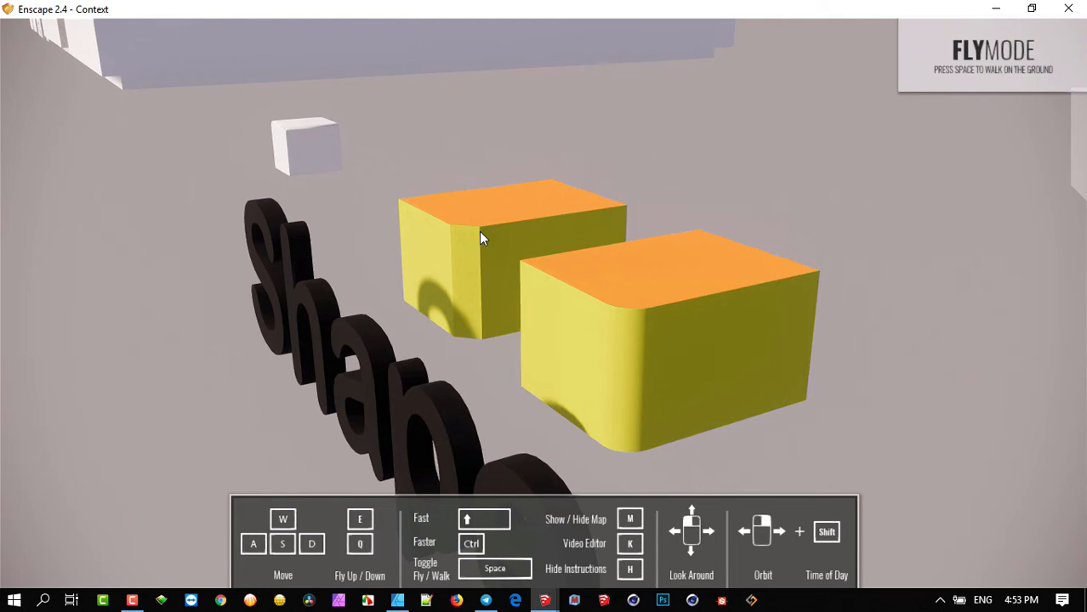
Round the two vertical edges of the chamfered corner on the rear yellow box using RoundCorner with an offset of 0,05 m
key(alt+Tab)
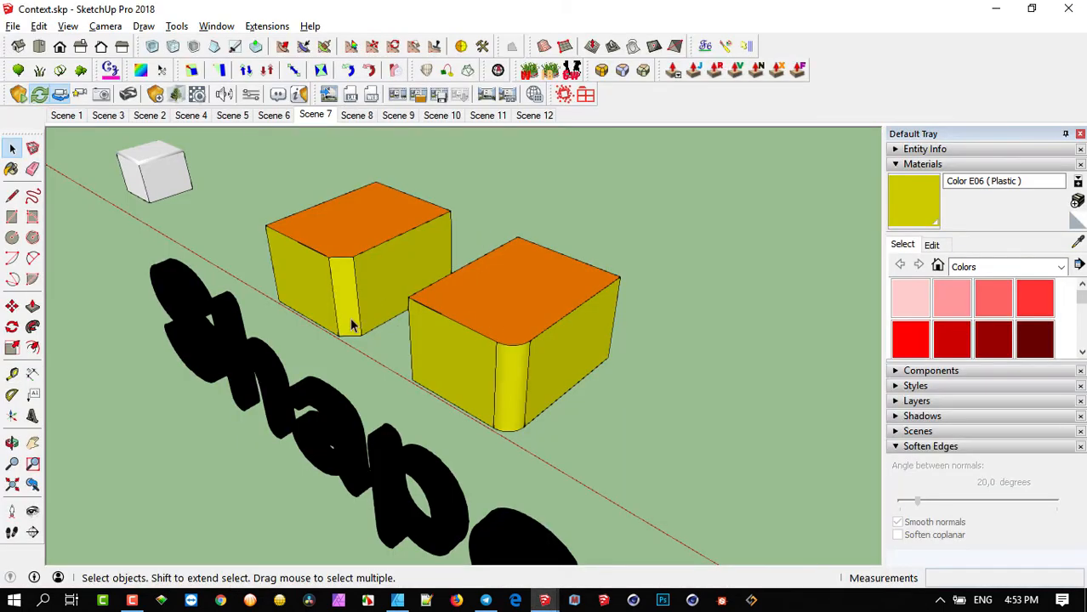
scroll(349, 317, up, 3)
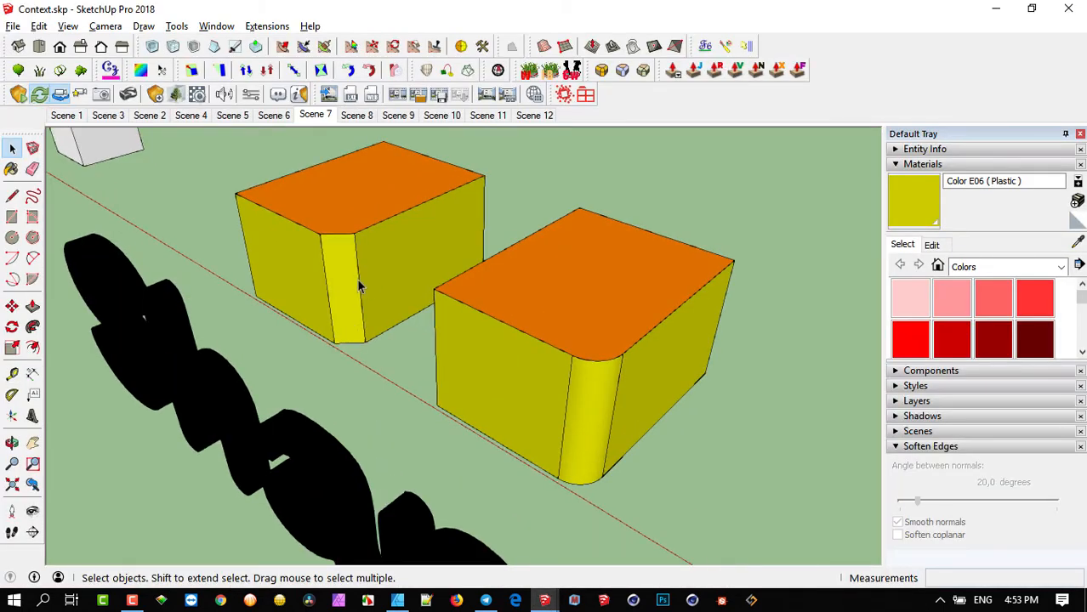
click(359, 288)
shift+click(326, 289)
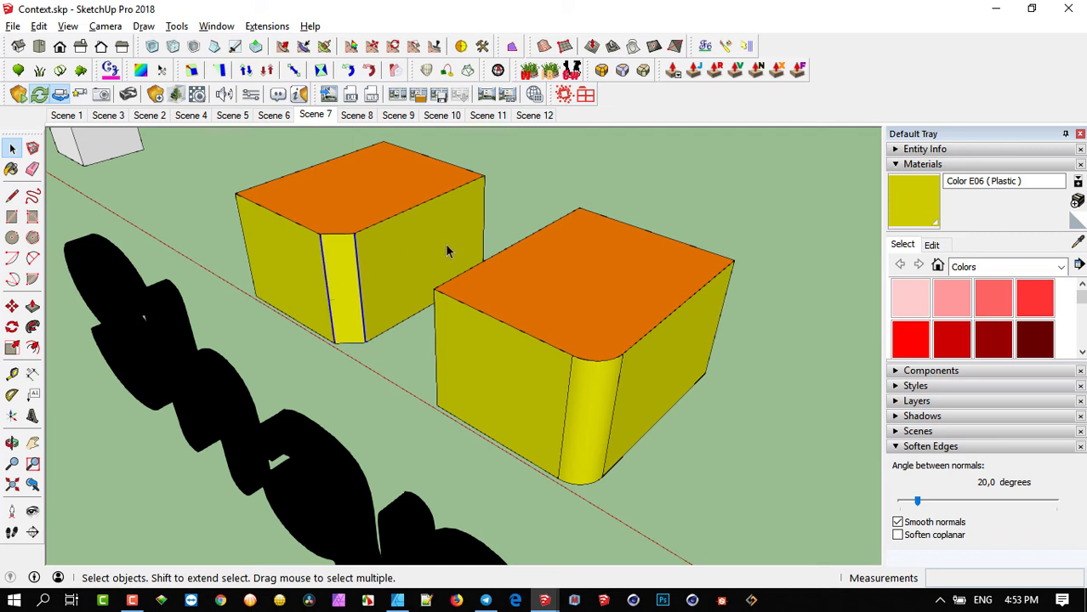
scroll(427, 249, up, 3)
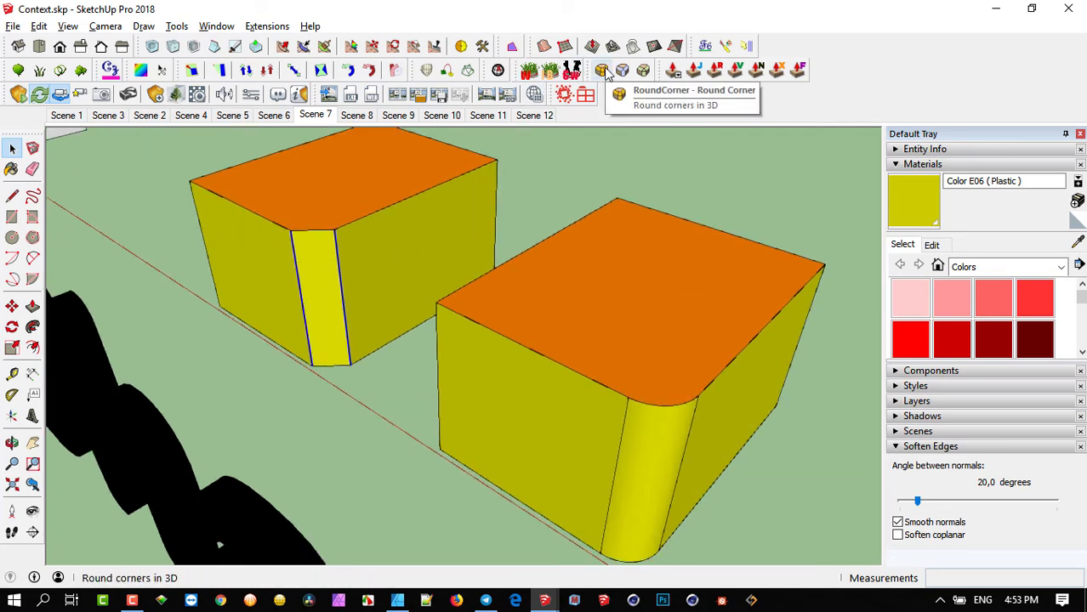
click(603, 73)
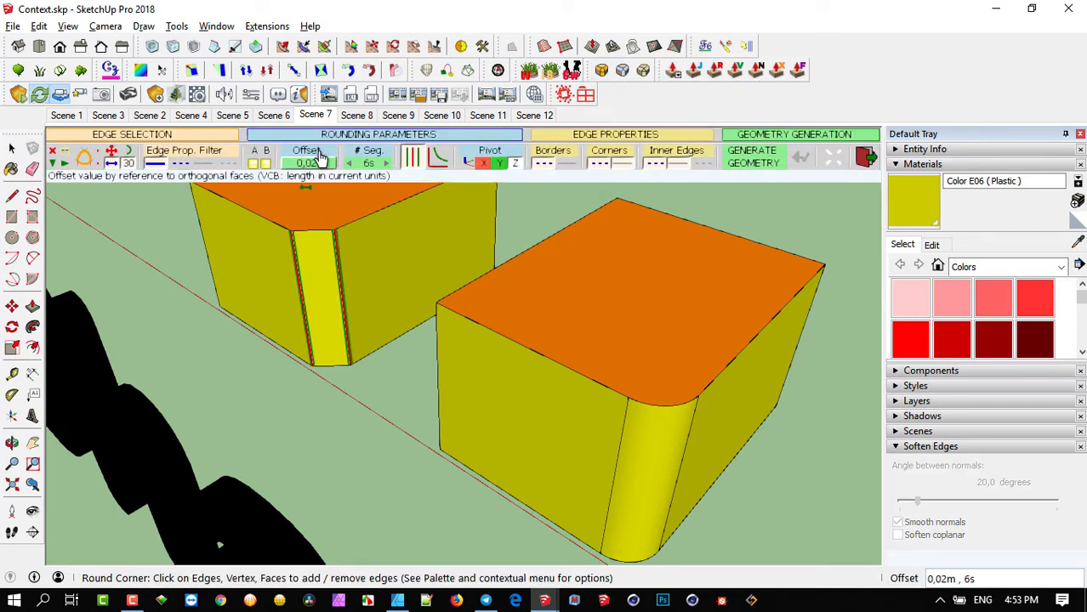
click(313, 169)
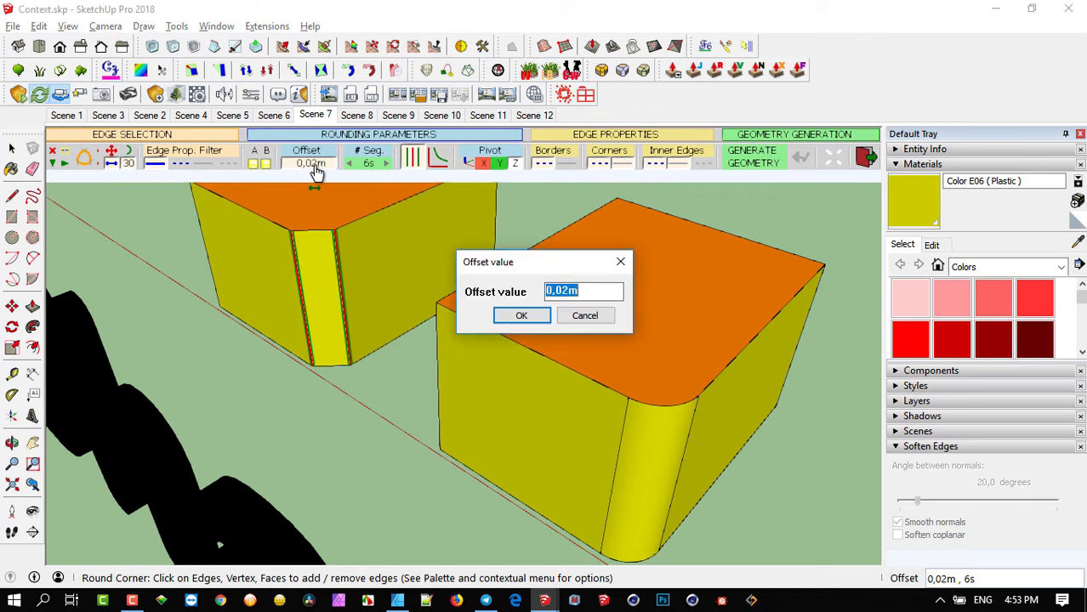
text(0,05)
key(Return)
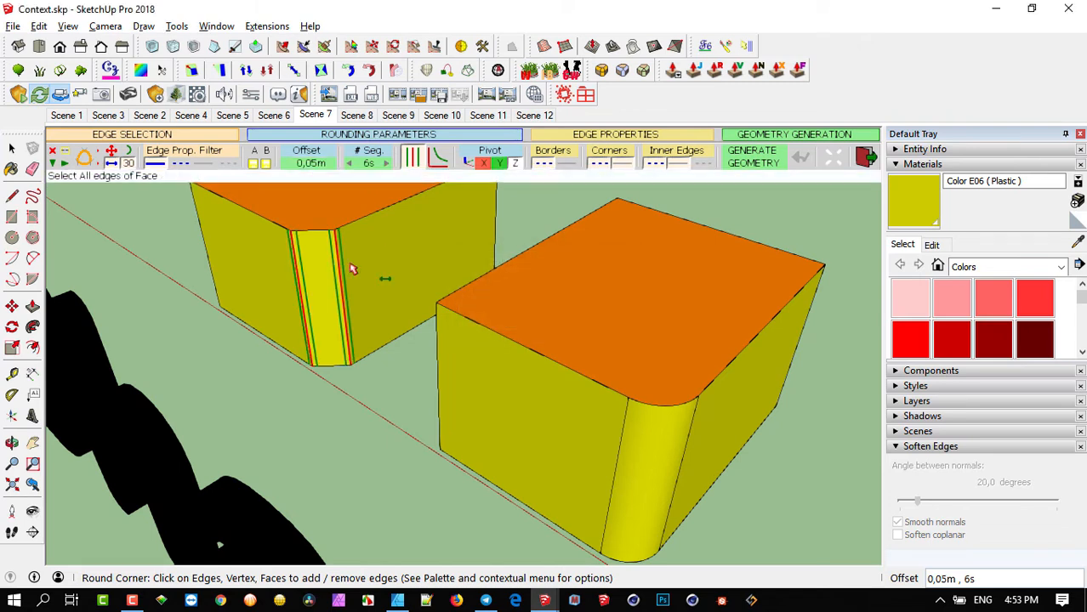
click(229, 387)
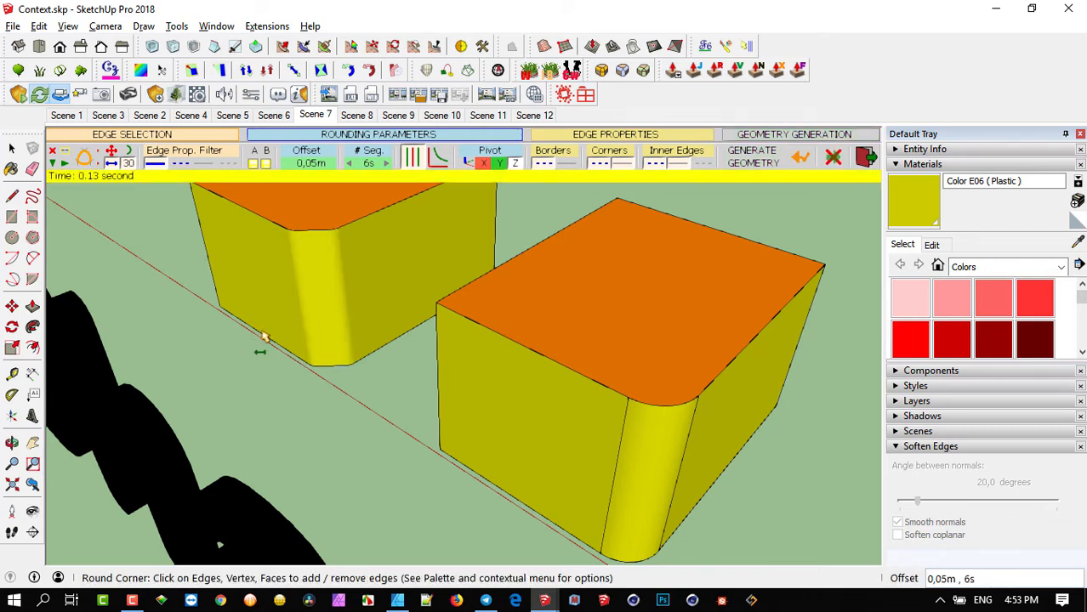
key(space)
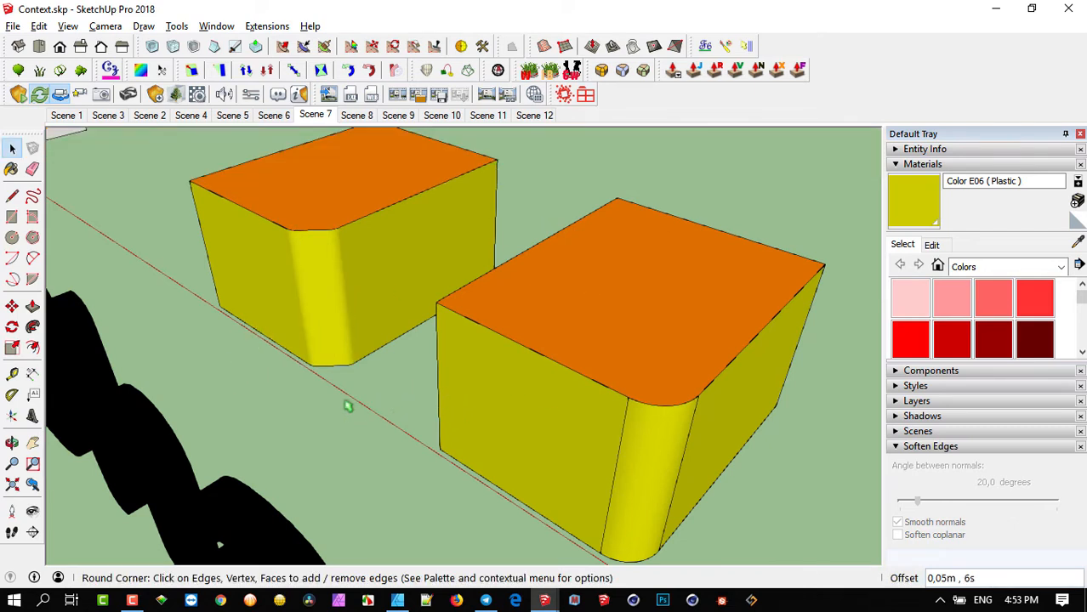
Restore the Scene 7 view and compare the front corners of both yellow boxes in the Enscape rendering
click(327, 119)
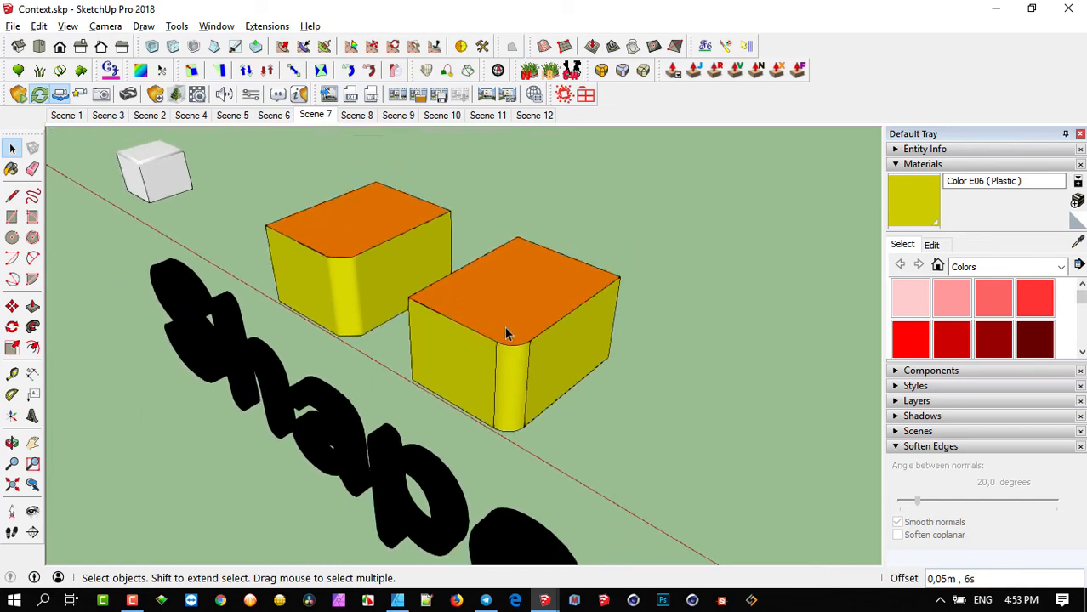
middle_drag(504, 328, 451, 280)
scroll(453, 286, up, 1)
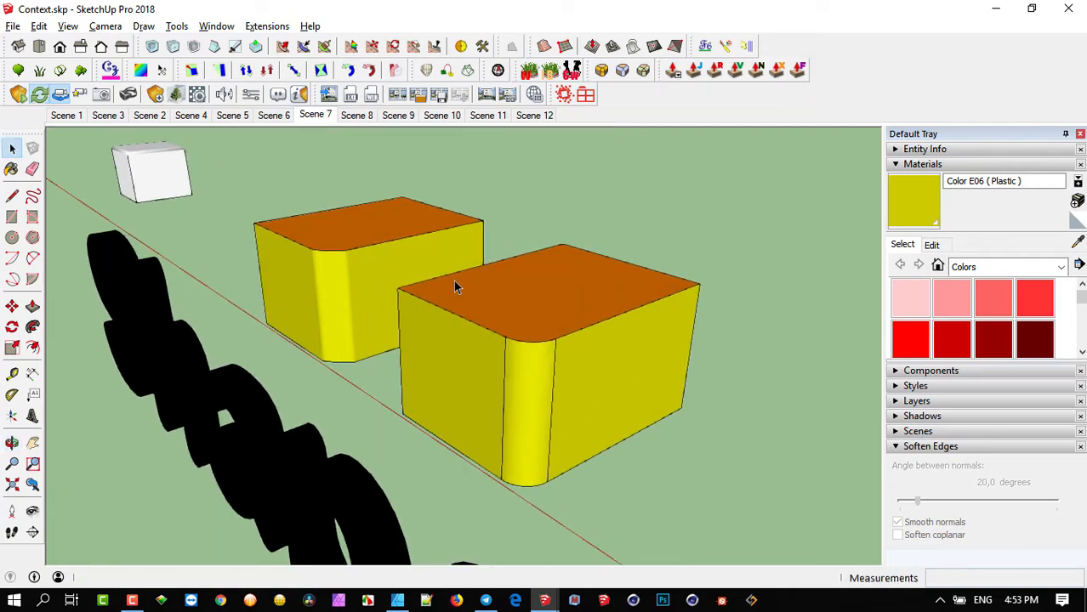
key(alt+Tab)
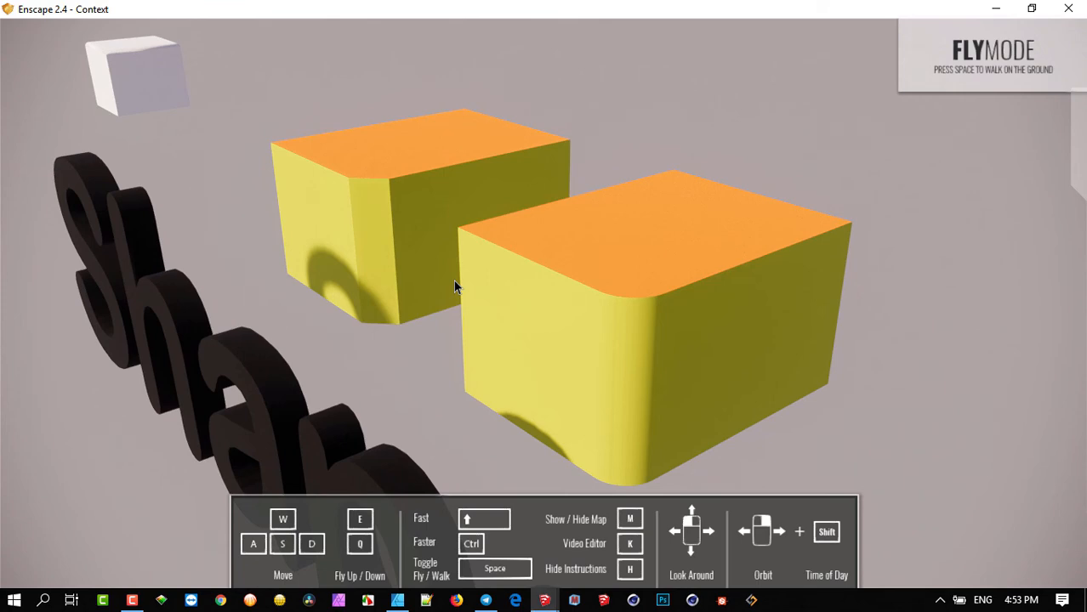
Start the Enscape rendering again from SketchUp to reload the model with the rounded box corner
key(alt+Tab)
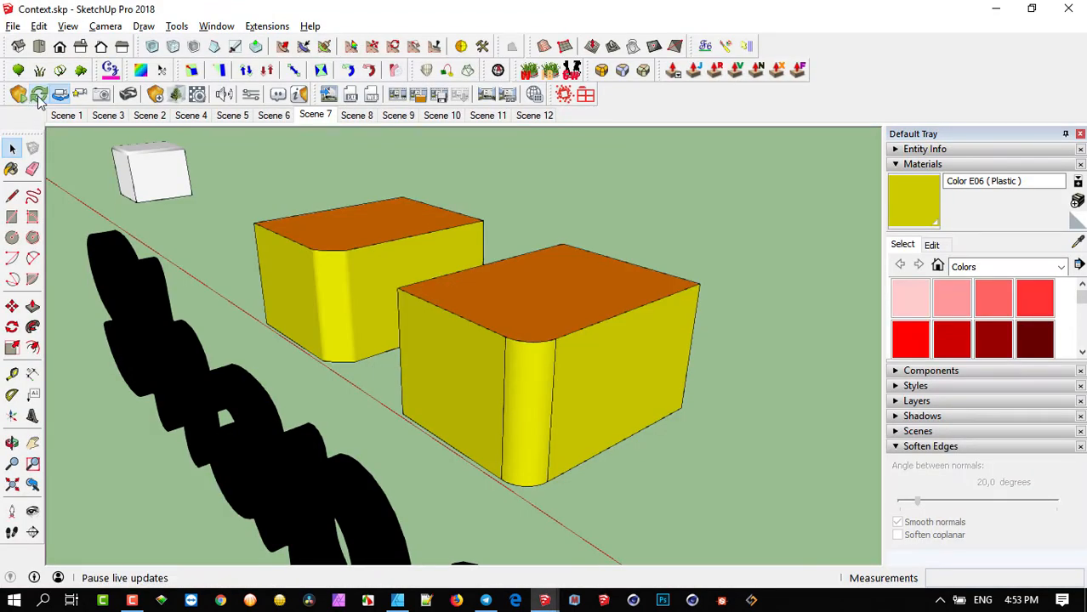
key(alt+Tab)
key(alt+Tab)
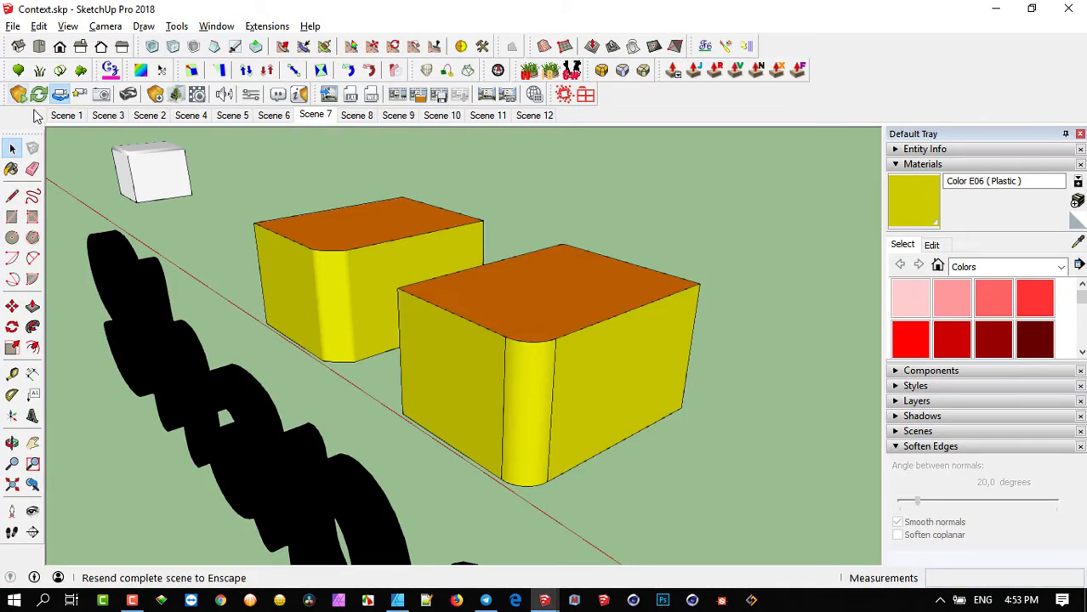
click(22, 99)
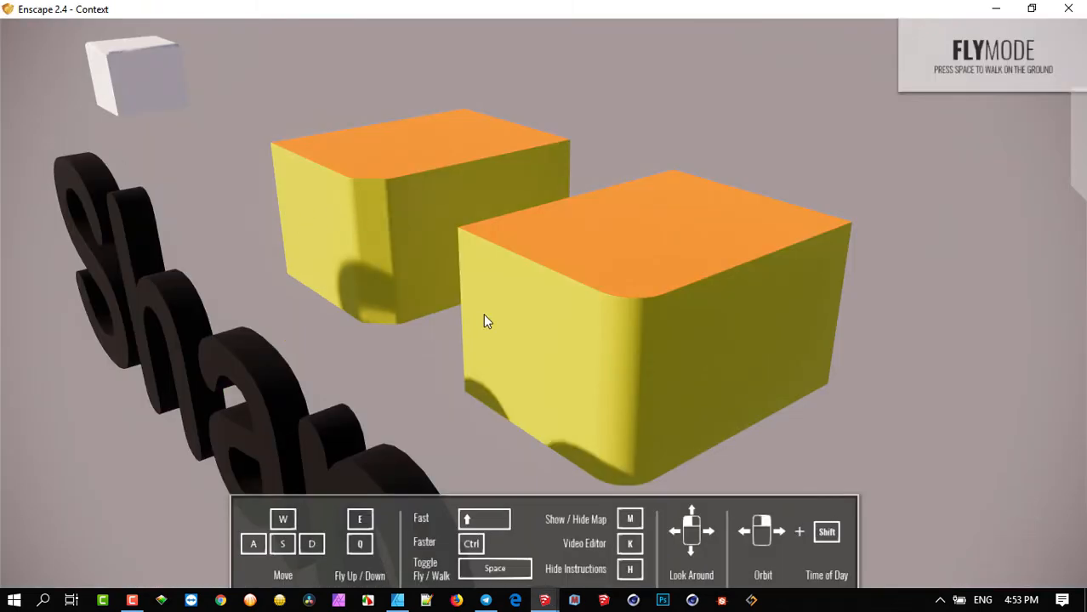
Compare the front corners of both yellow boxes in the Enscape rendering and from several angles in the SketchUp model
right_drag(483, 313, 450, 267)
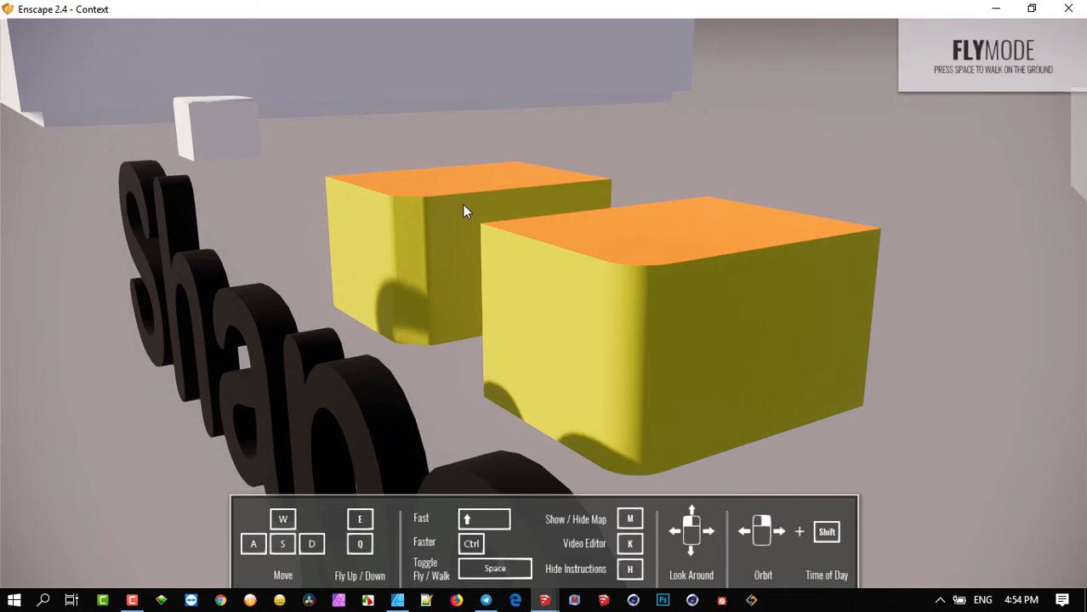
right_drag(448, 210, 454, 234)
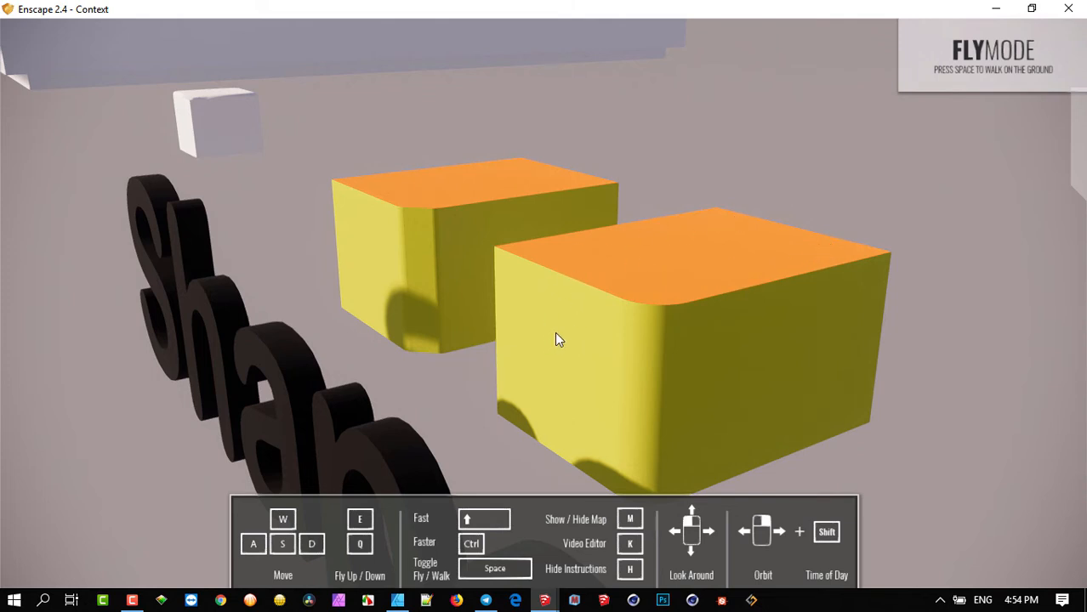
key(alt+Tab)
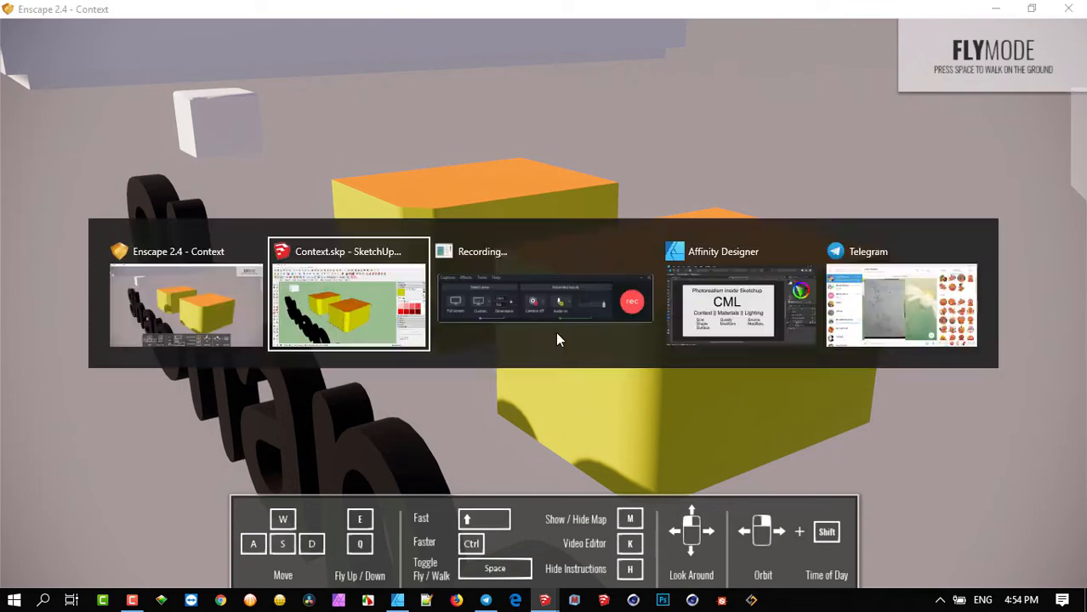
scroll(555, 333, down, 5)
right_click(463, 474)
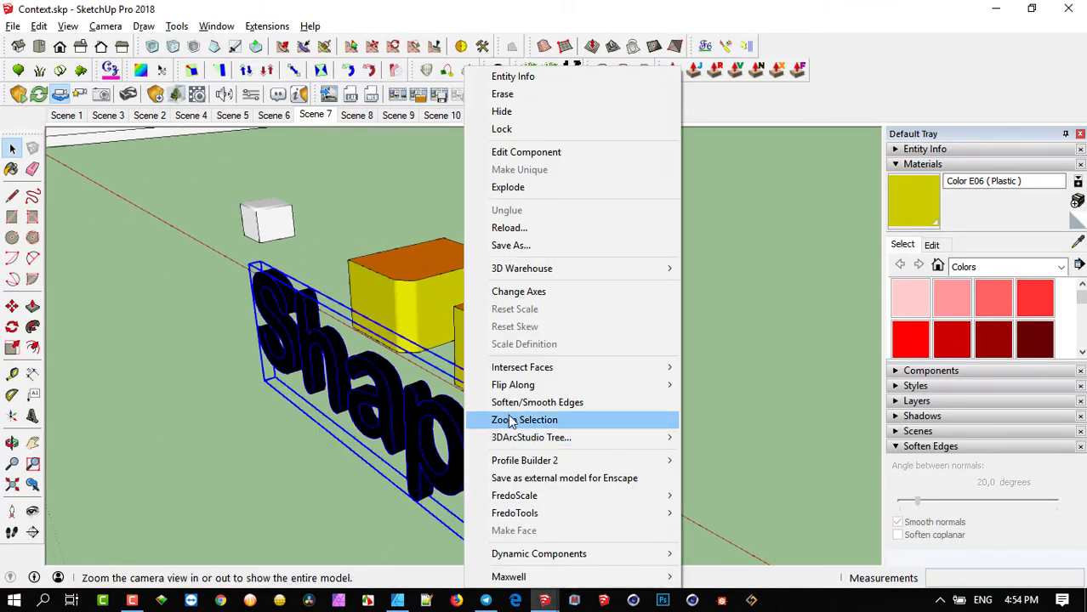
click(503, 419)
scroll(380, 361, down, 3)
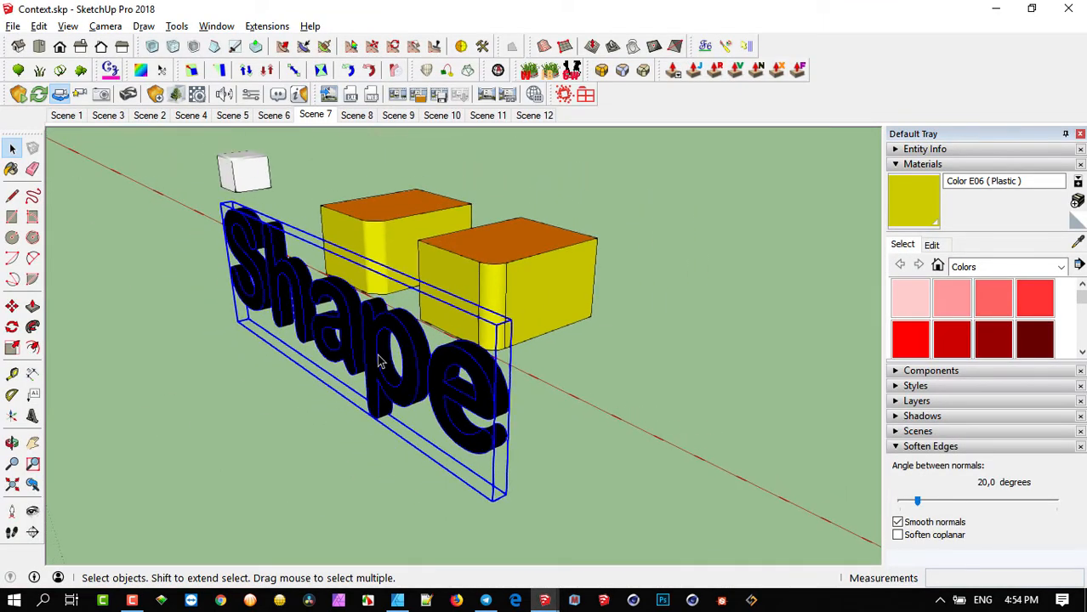
middle_drag(454, 347, 472, 378)
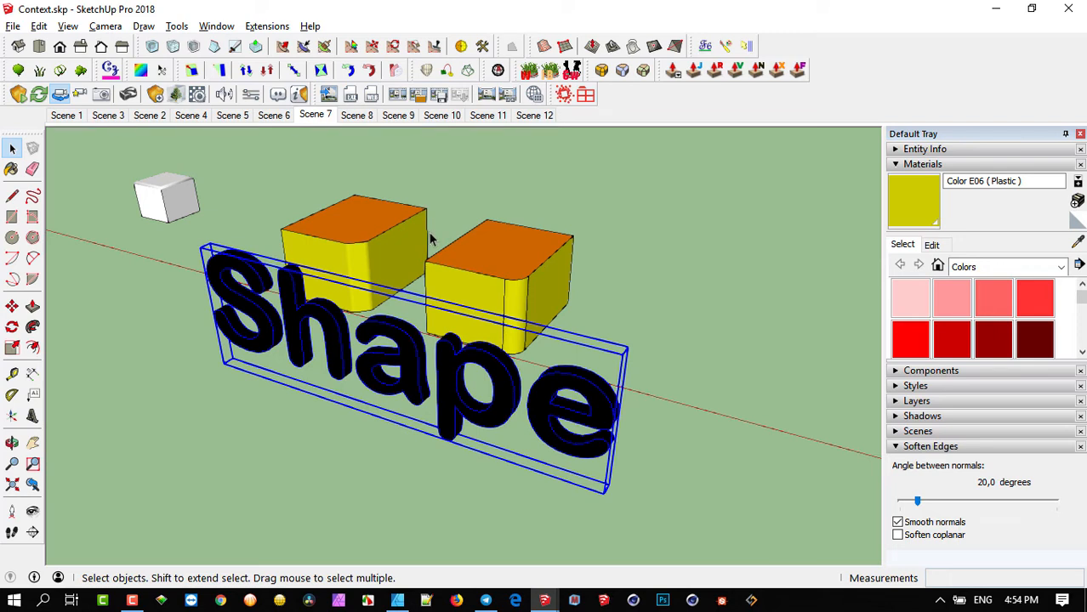
scroll(430, 239, up, 1)
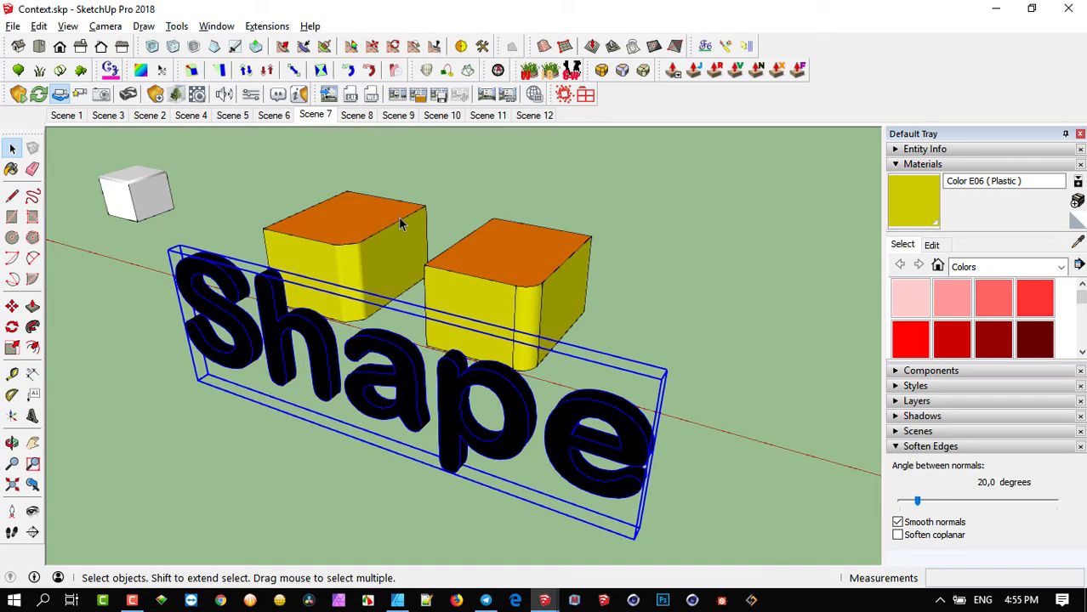
Show Scene 8 and push the inner rectangle on the second red block about 0,07 m down to form a recess
click(362, 119)
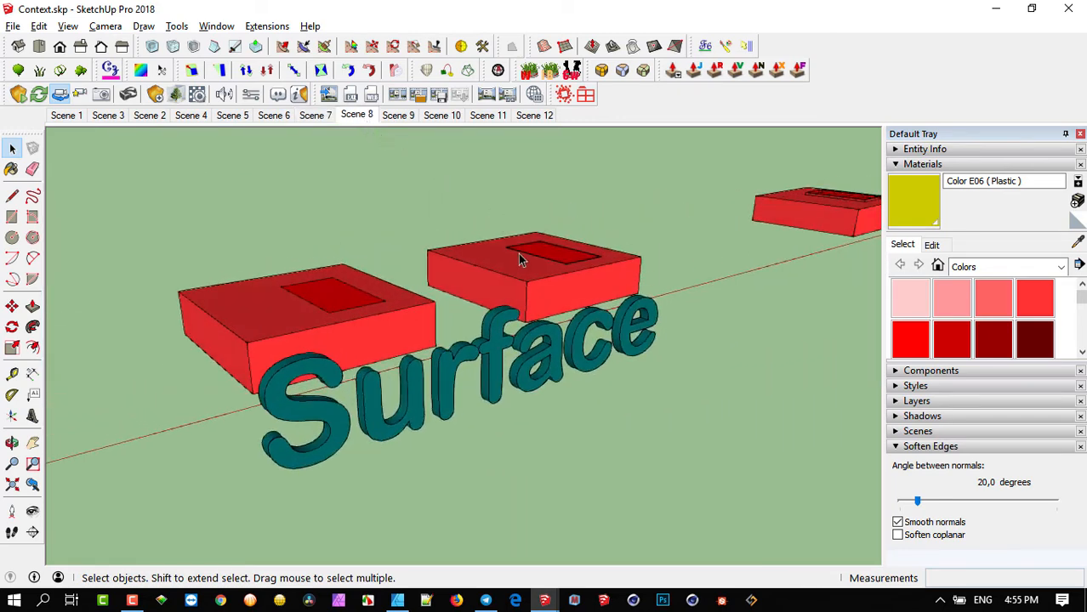
scroll(521, 255, up, 5)
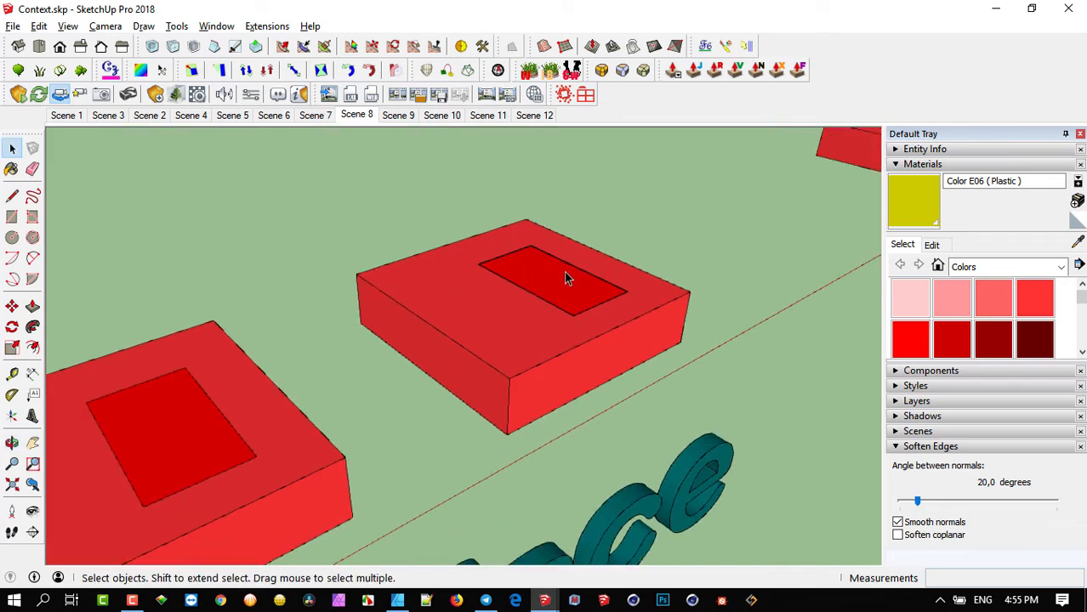
key(p)
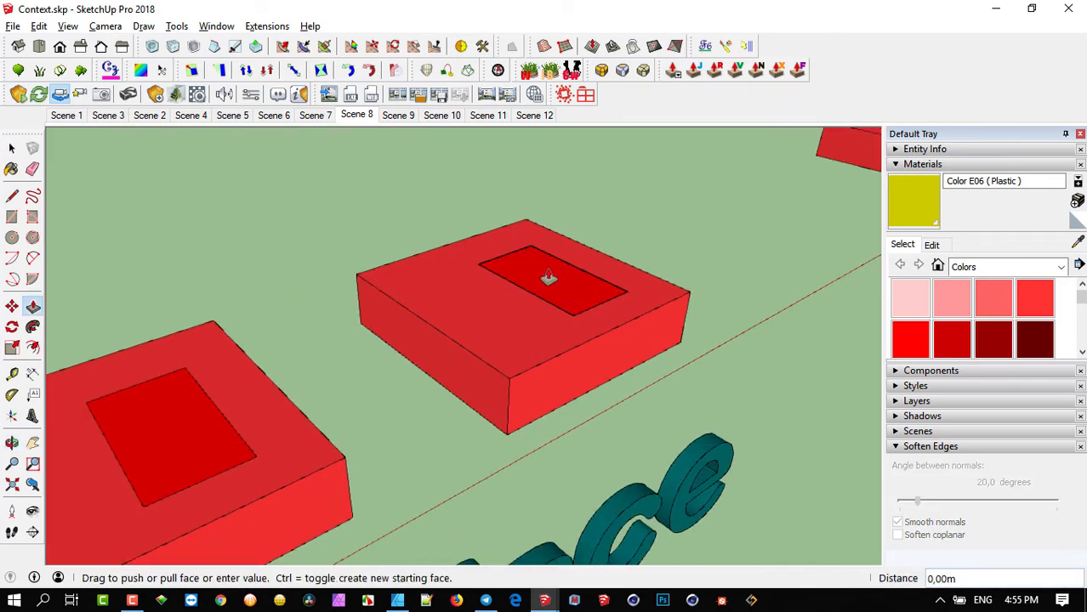
key(Escape)
scroll(549, 279, down, 3)
middle_drag(549, 279, 544, 221)
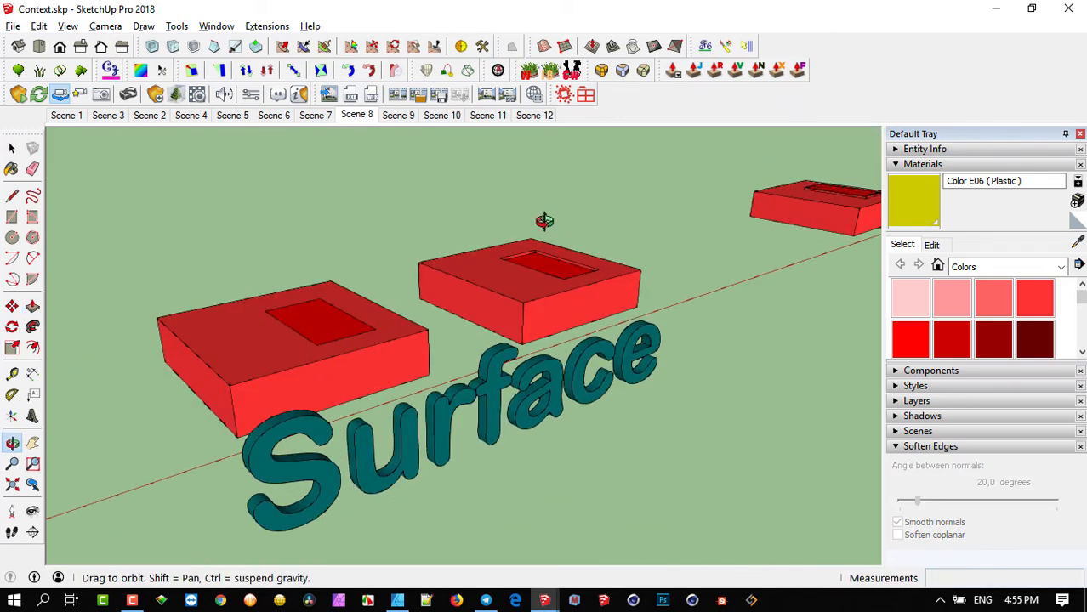
scroll(527, 274, up, 4)
middle_drag(520, 281, 575, 333)
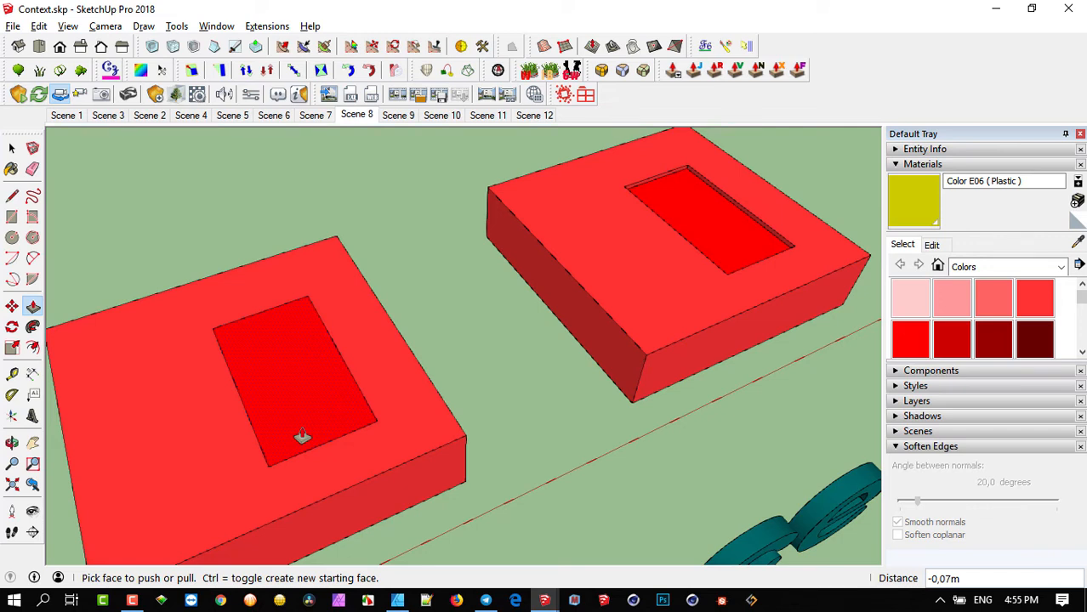
Compare the flat rectangle with the recessed one on the two red blocks in SketchUp and in the Enscape rendering
middle_drag(323, 412, 491, 342)
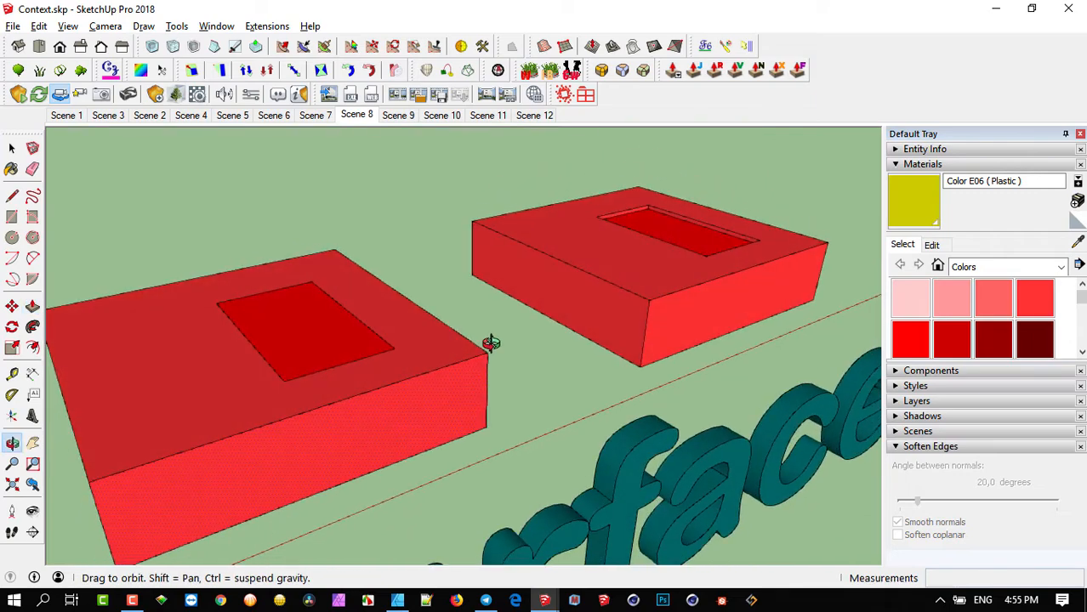
middle_drag(710, 269, 678, 276)
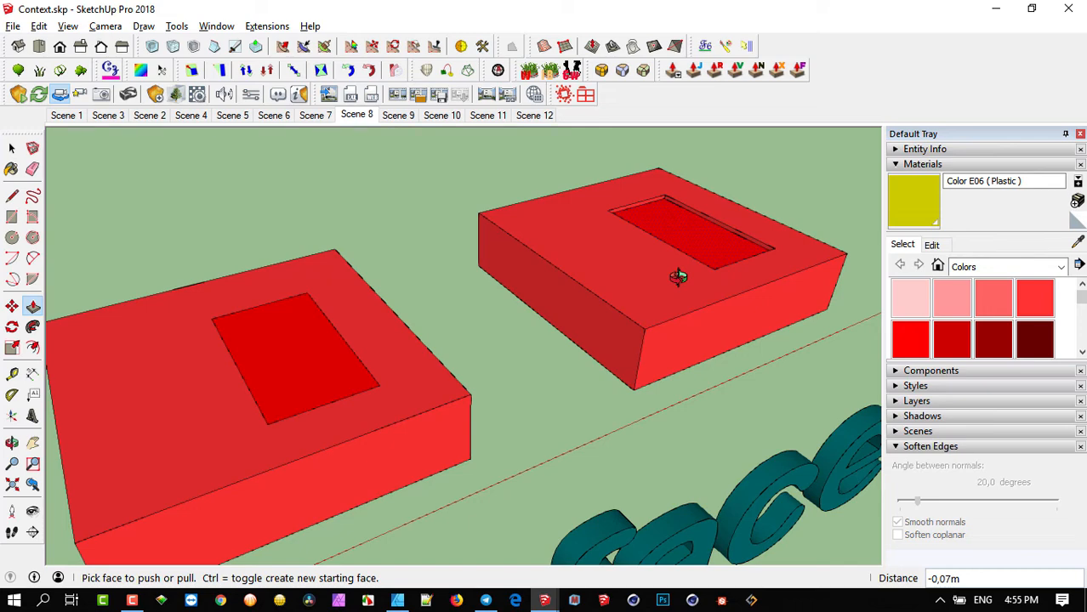
key(alt+Tab)
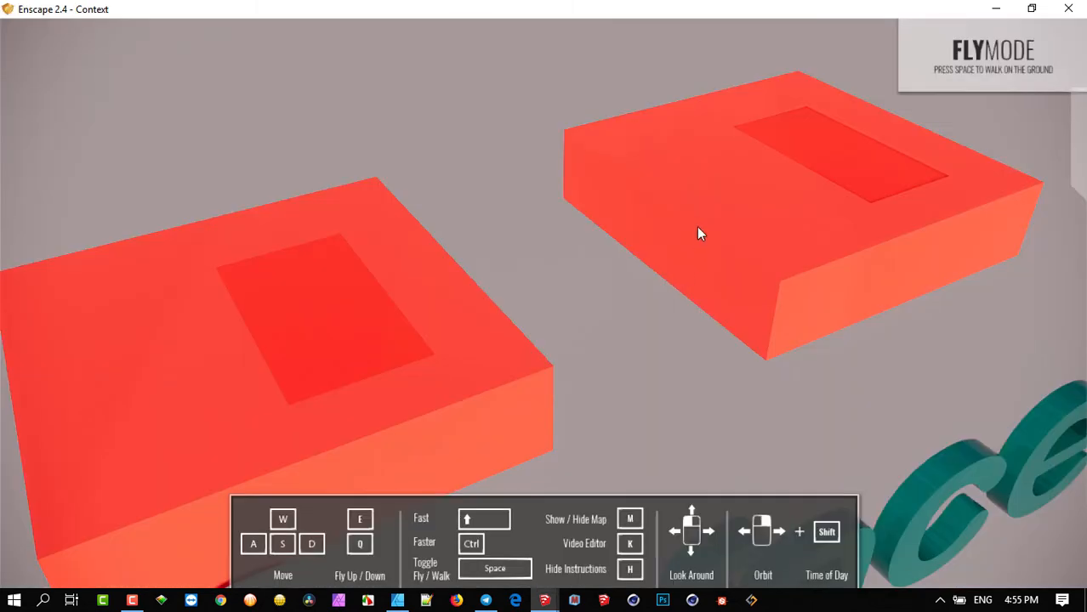
key(alt+Tab)
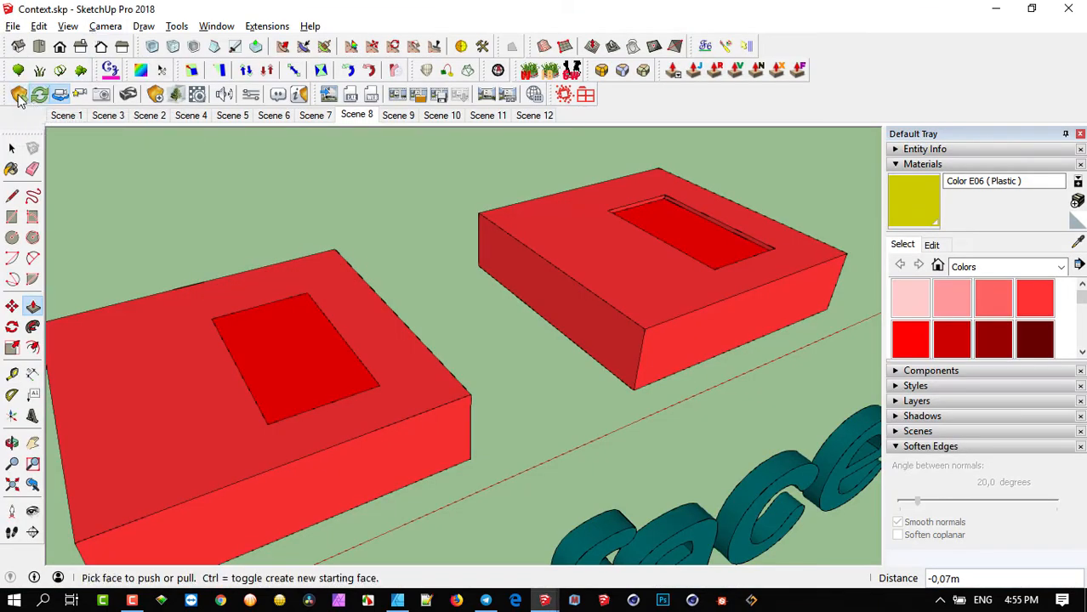
key(alt+Tab)
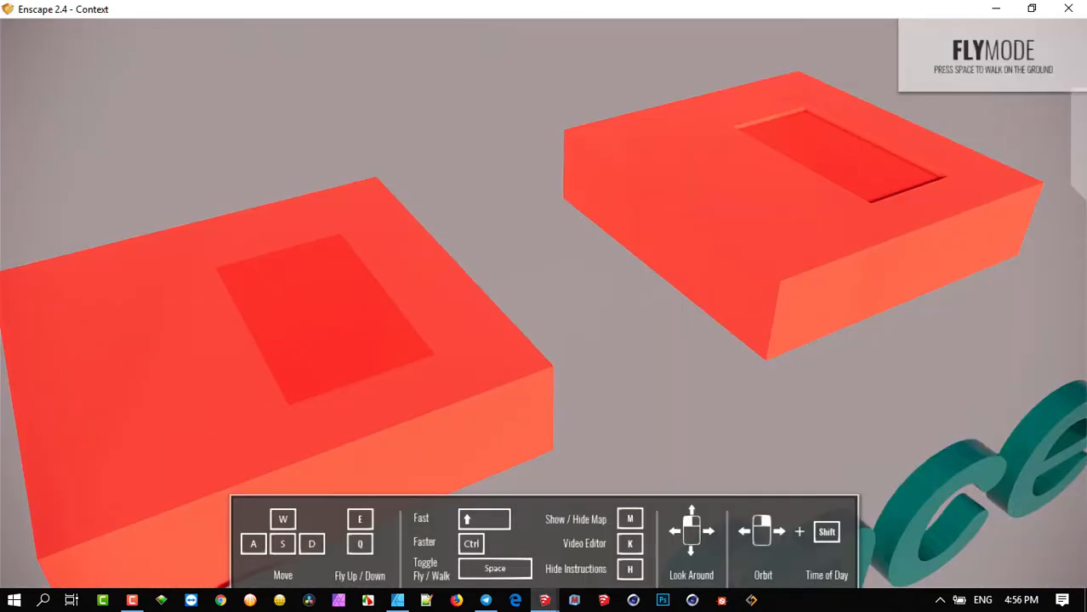
right_drag(739, 200, 476, 185)
right_drag(768, 277, 752, 276)
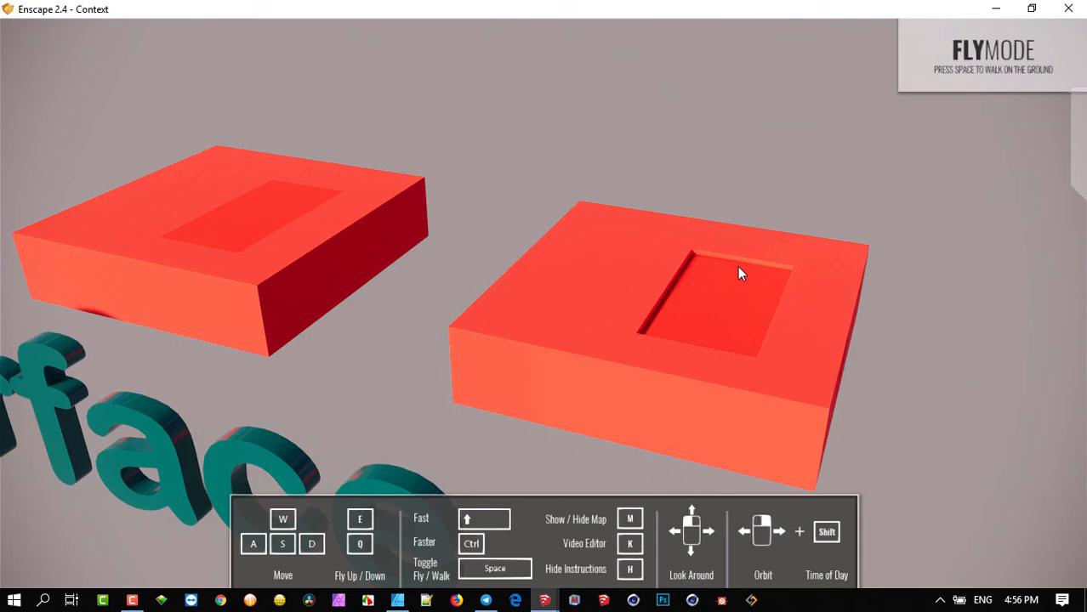
Return to SketchUp and show Scene 9 to examine the framed recess on the red block, also in the Enscape rendering
key(alt+Tab)
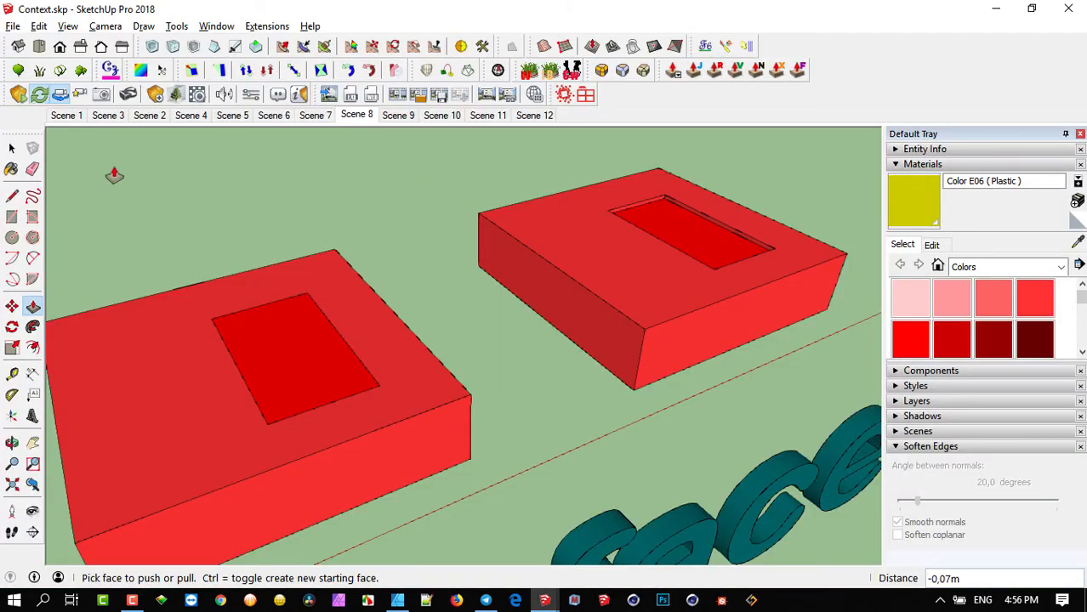
click(398, 116)
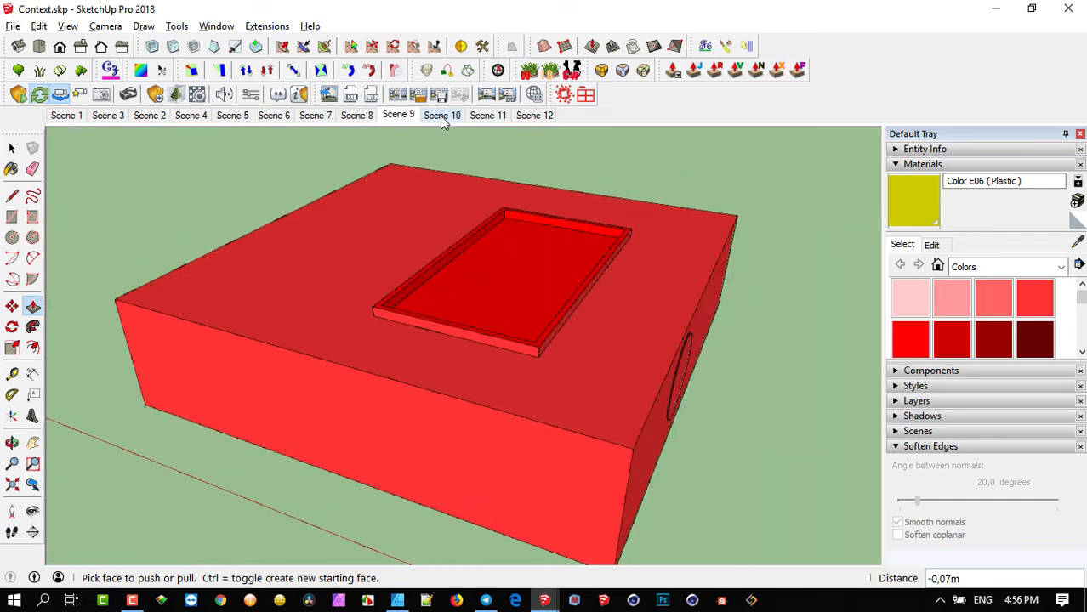
key(alt+Tab)
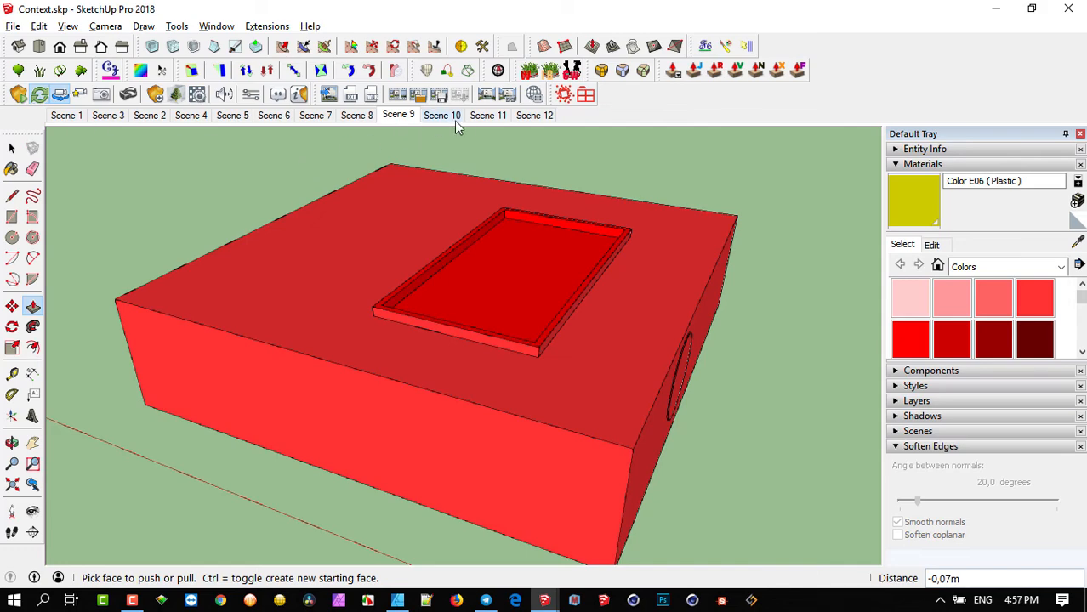
Show Scene 10 and compare the flat cabinets with the detailed ones in the Enscape rendering
click(439, 117)
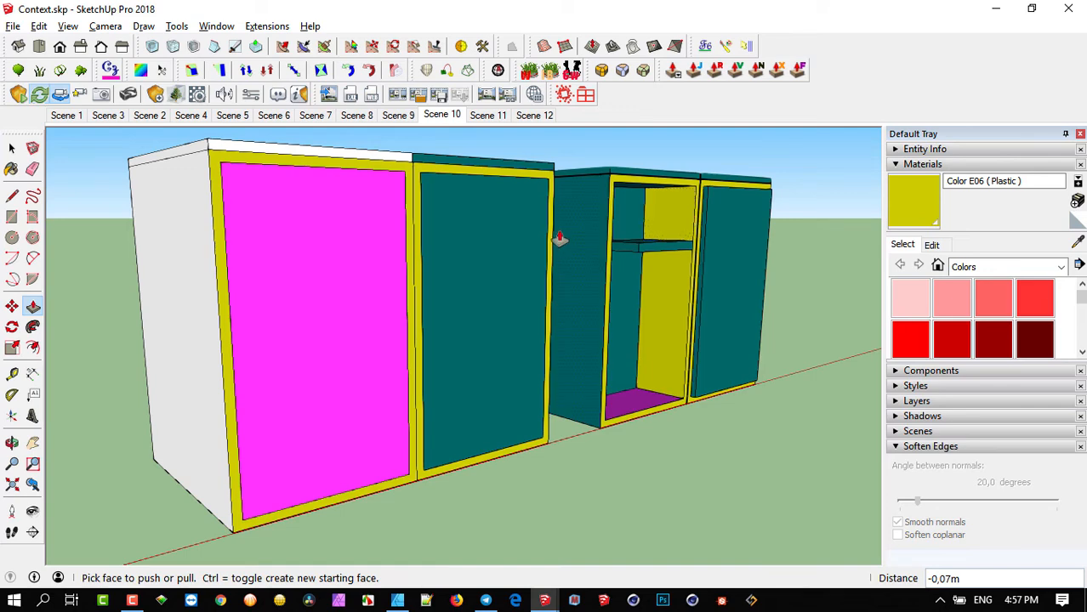
key(alt+Tab)
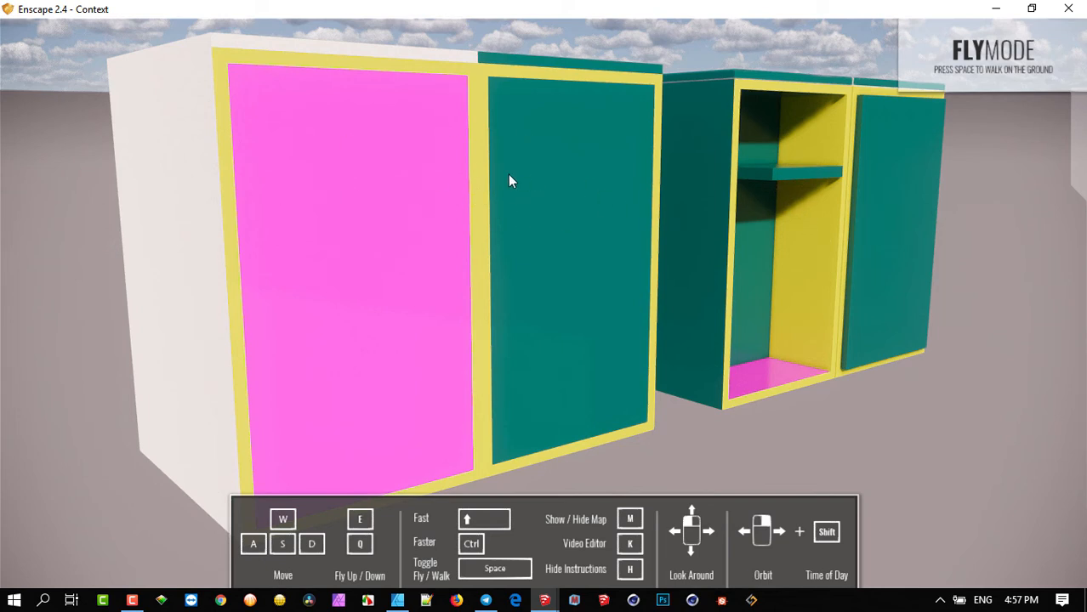
key(alt+Tab)
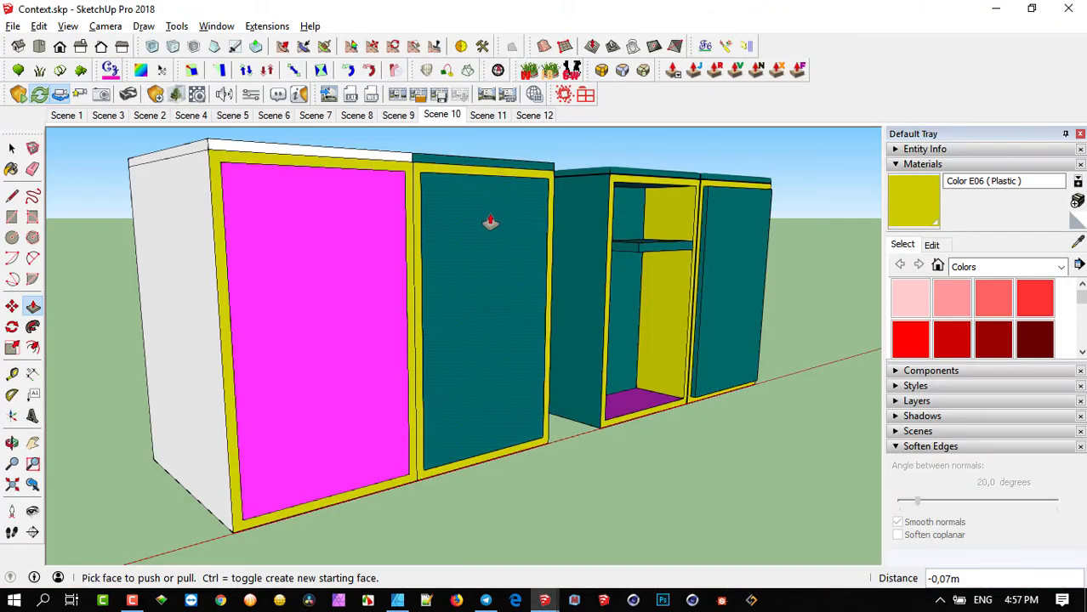
Paint the white side and top edges of the front cabinet with the teal sampled from its door, and check the rendering
key(b)
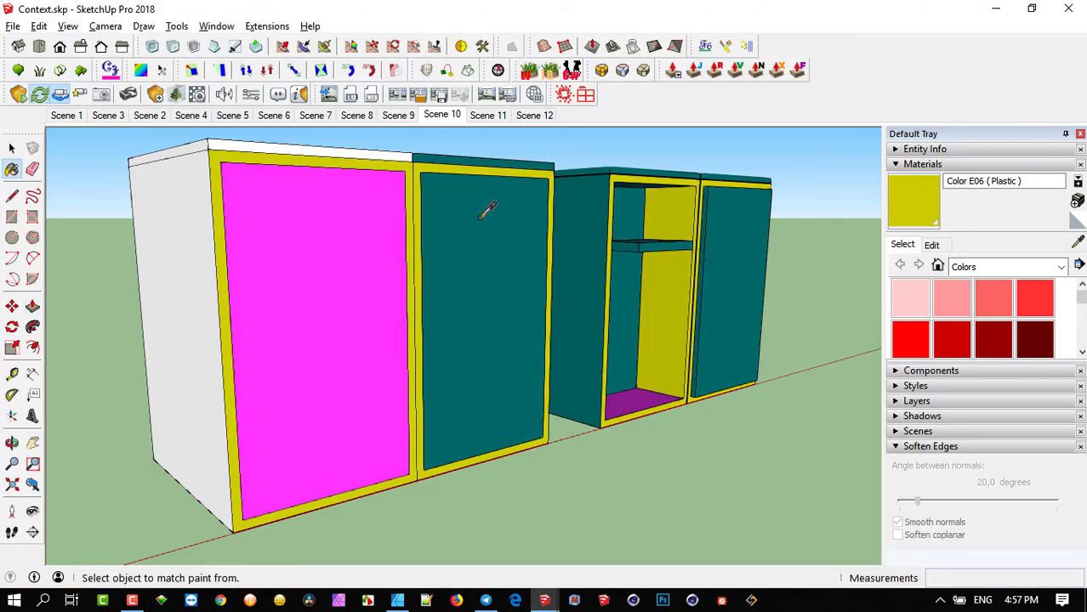
alt+click(485, 211)
click(165, 197)
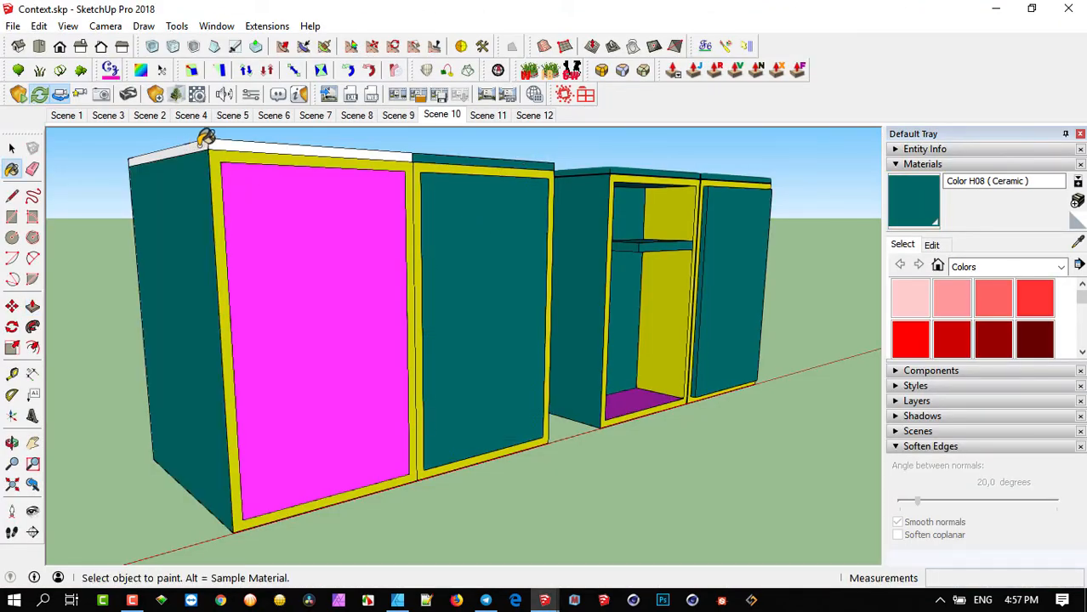
click(202, 144)
click(228, 141)
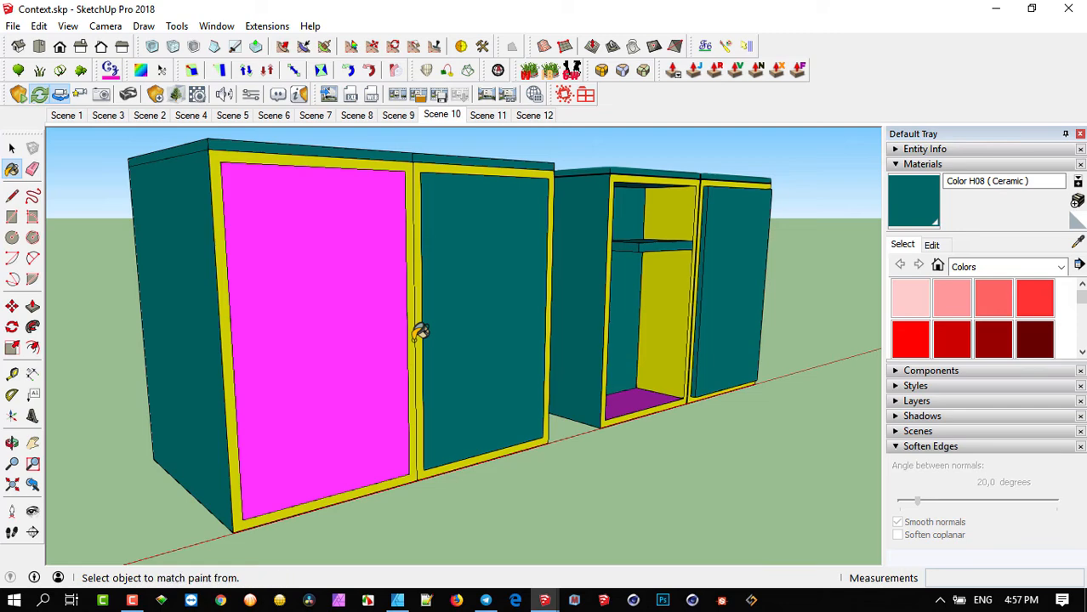
key(alt+Tab)
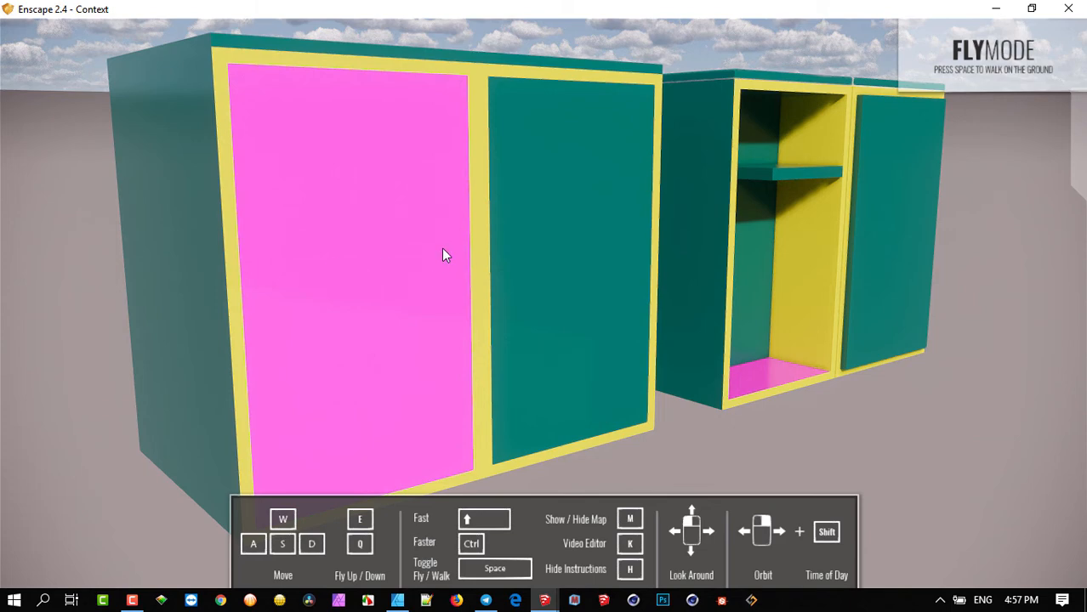
key(alt+Tab)
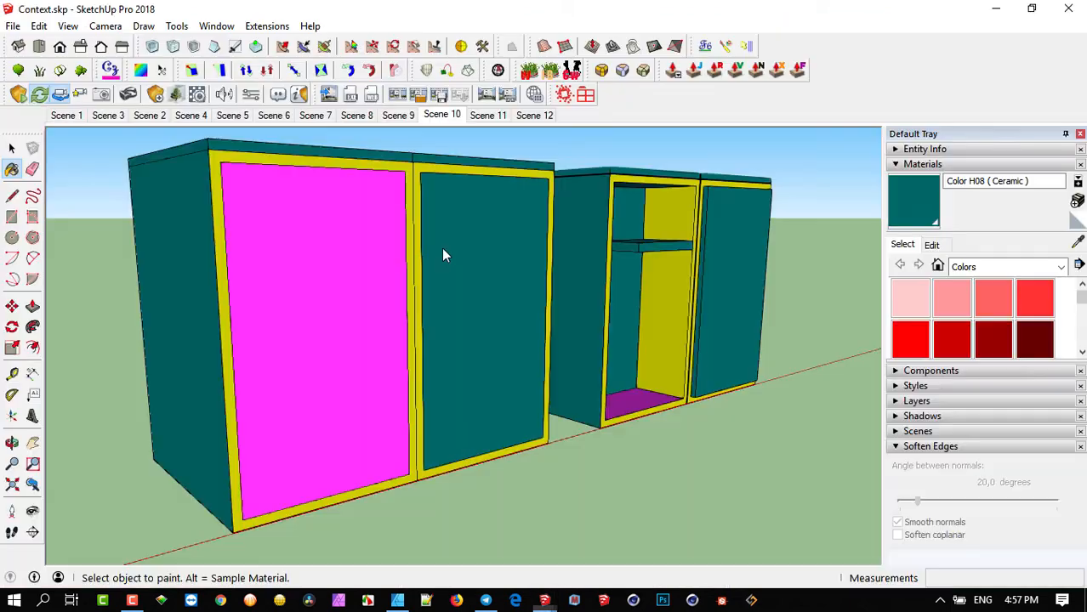
Draw a circle with a radius of about 0,08 m on the front cabinet's teal door, near its edge beside the magenta door
click(12, 237)
scroll(347, 281, up, 4)
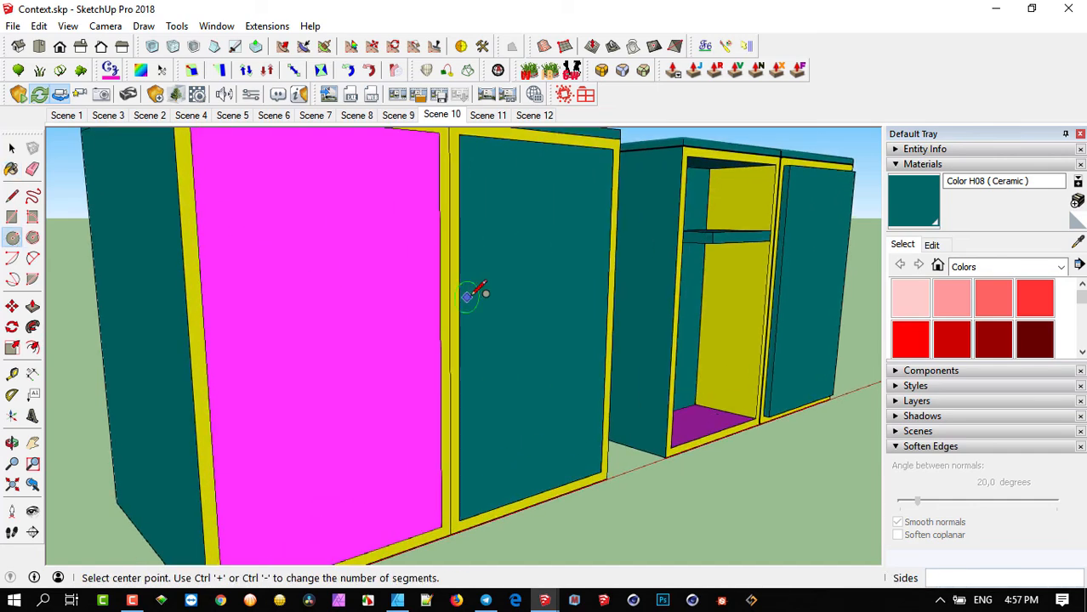
scroll(470, 291, up, 2)
key(space)
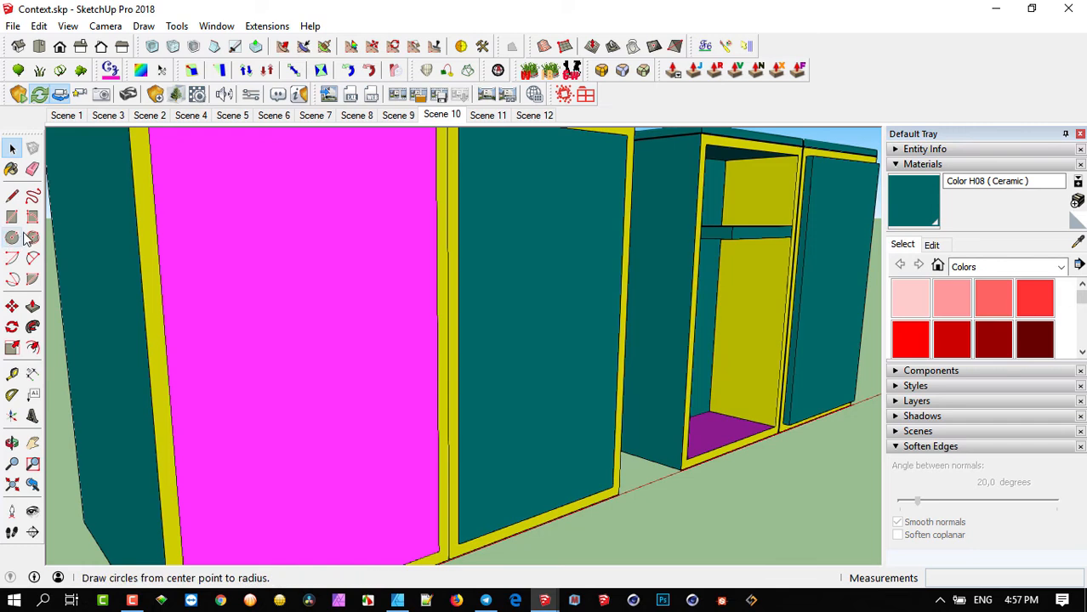
click(12, 237)
click(484, 297)
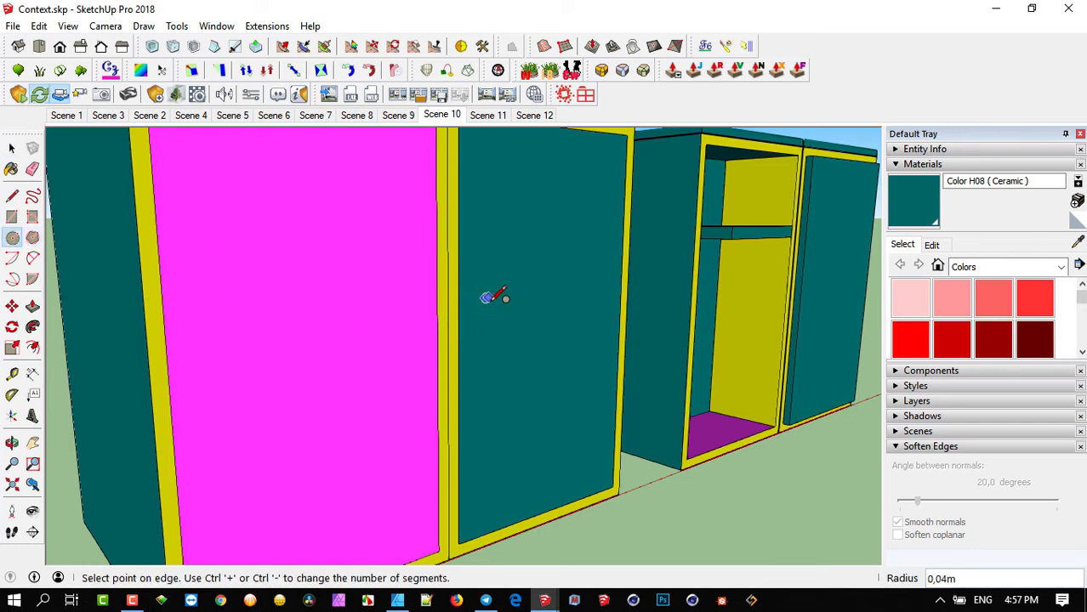
click(503, 299)
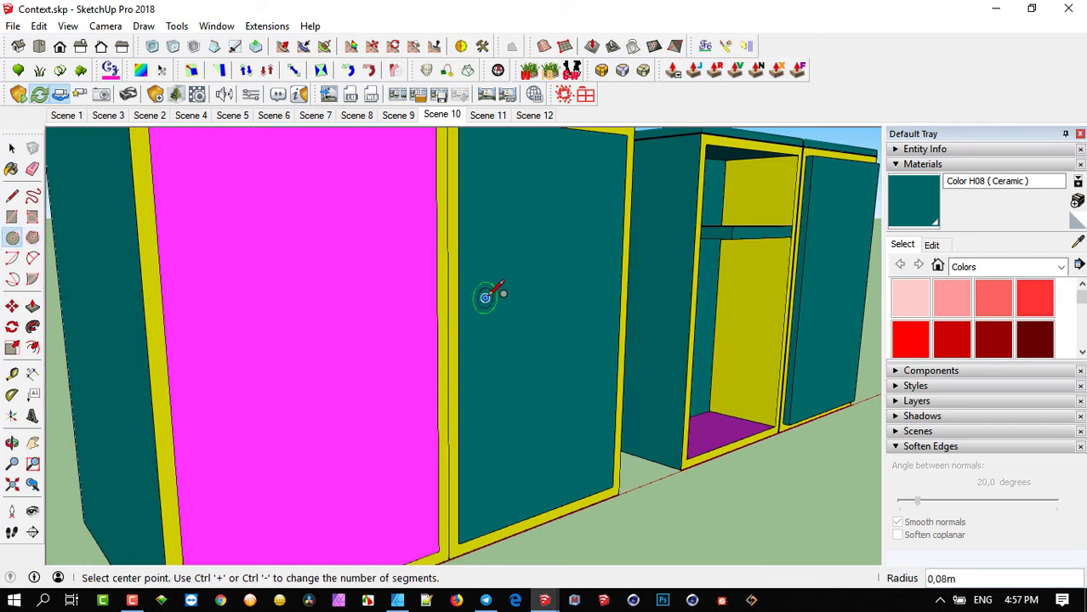
scroll(488, 294, up, 2)
Paint the circle on the teal door with red Color A06 and bring the rear cabinet's closed door into view
click(935, 348)
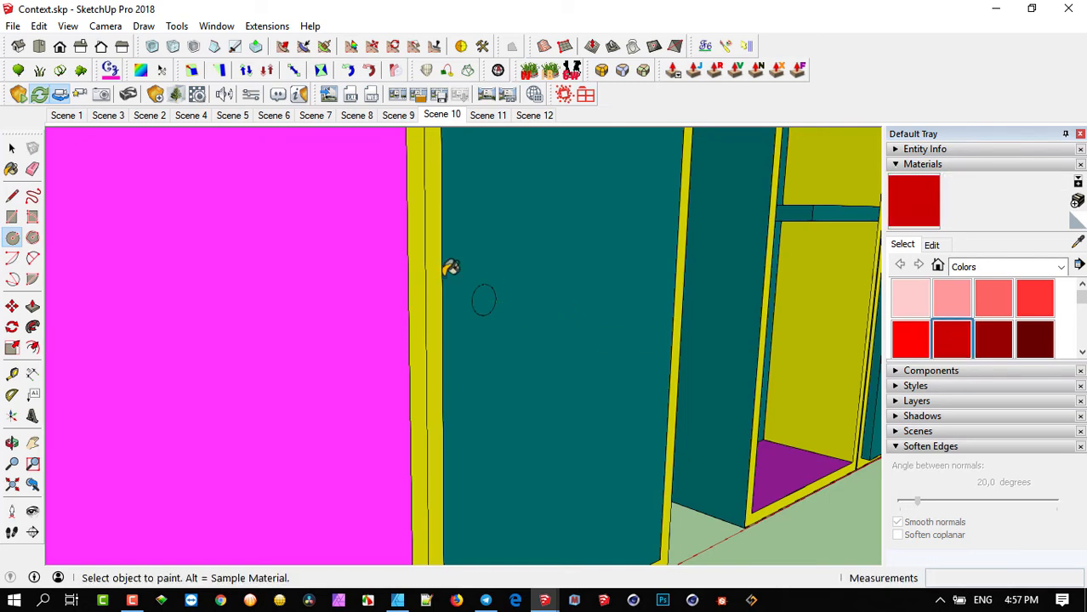
click(488, 294)
middle_drag(488, 294, 424, 321)
scroll(727, 278, up, 4)
key(space)
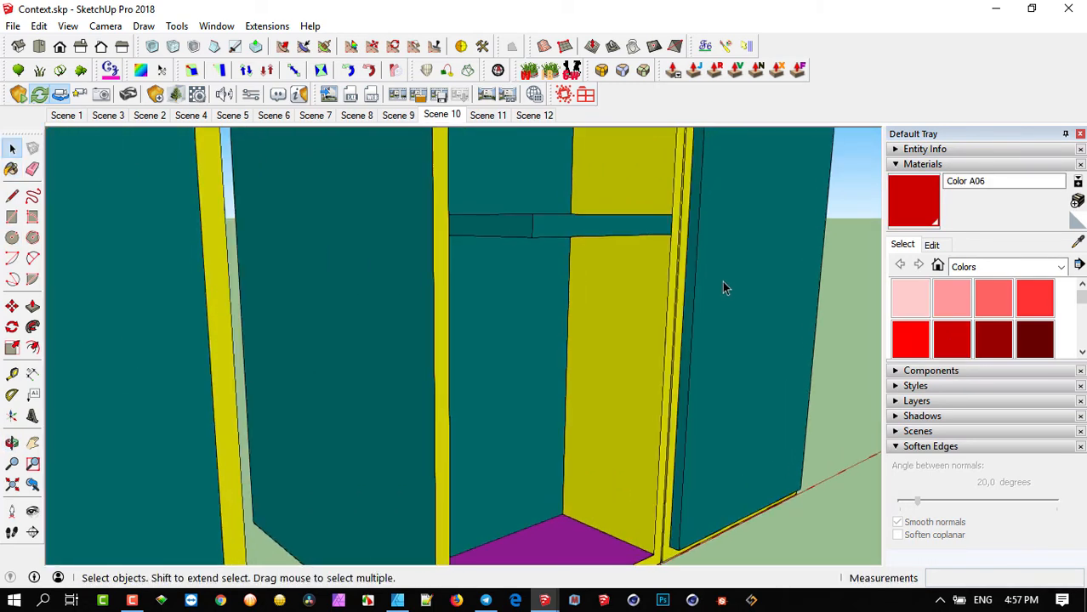
Draw a circle with a radius of about 0,08 m on the rear cabinet's closed door and pull it out about 0,10 m as a knob
click(12, 238)
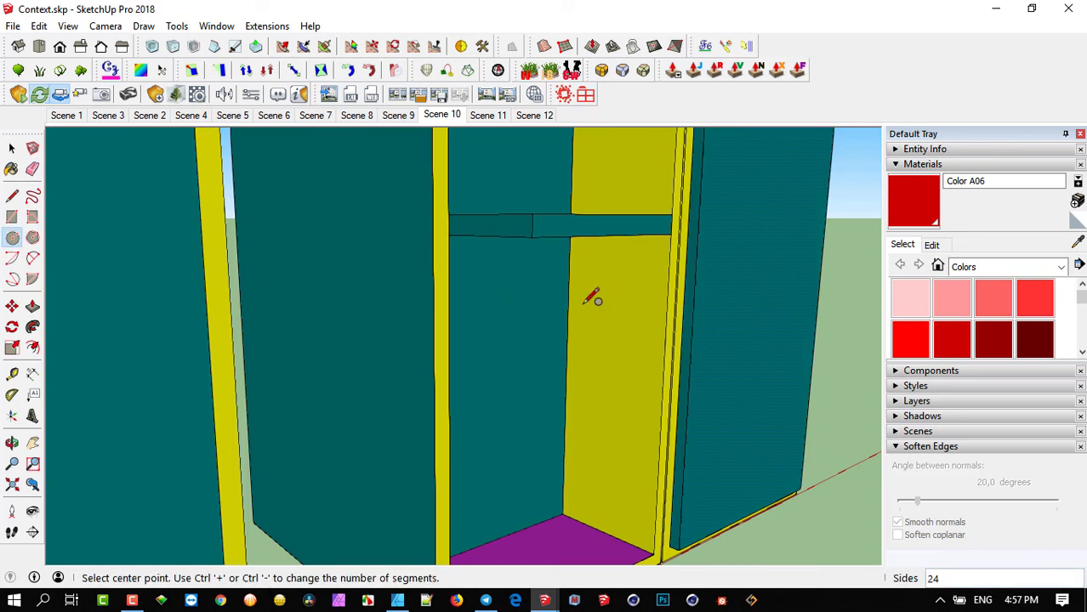
click(719, 287)
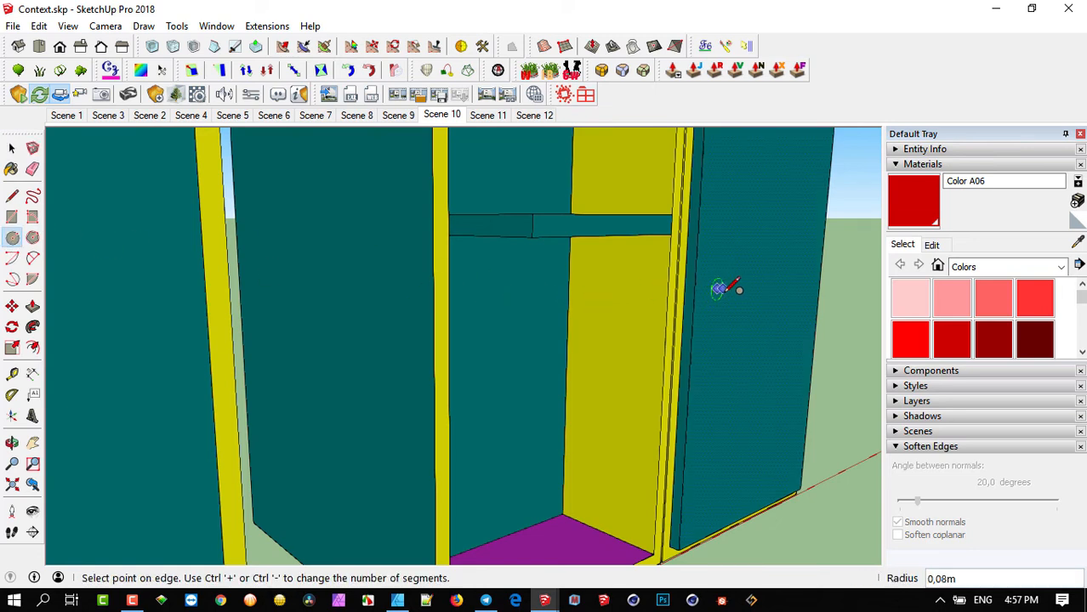
click(721, 288)
key(p)
click(719, 287)
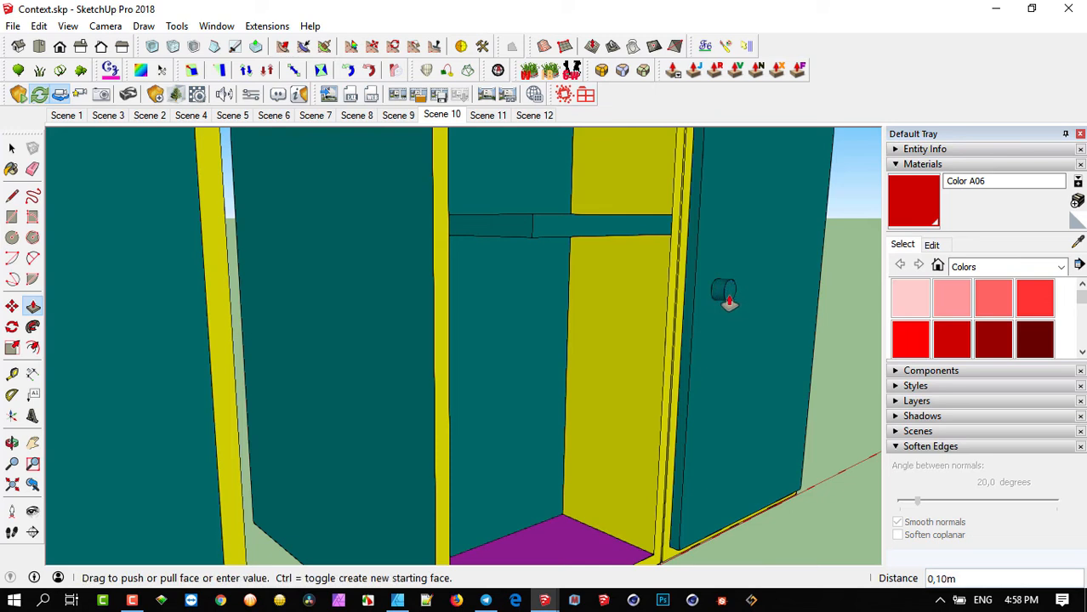
click(727, 300)
key(space)
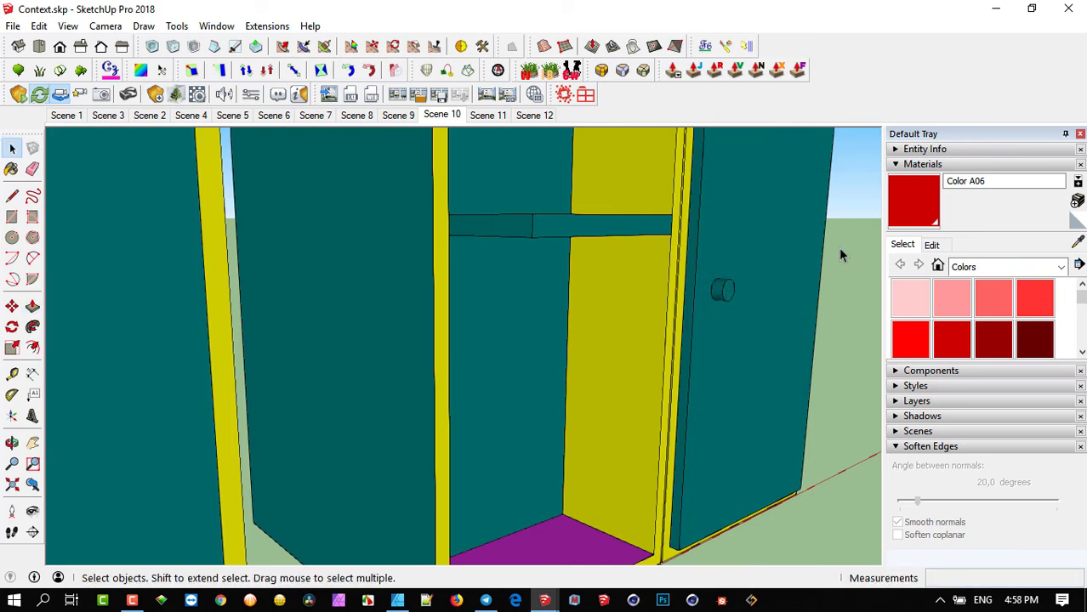
Compare the flat front cabinet with the rear cabinet's shelf, raised door and knob in Enscape from several angles
scroll(716, 284, down, 10)
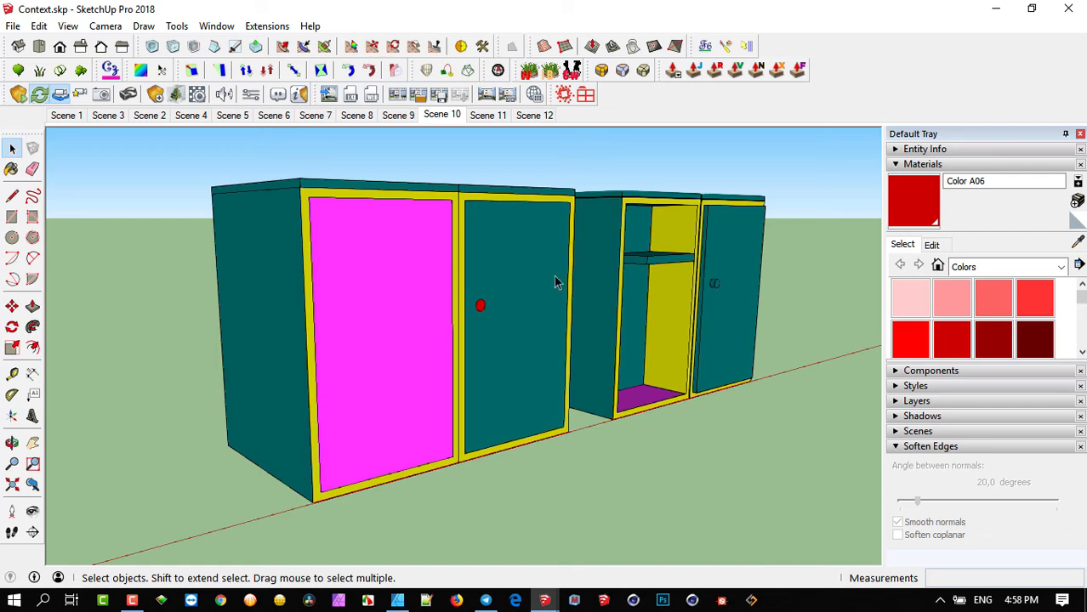
middle_drag(604, 235, 542, 348)
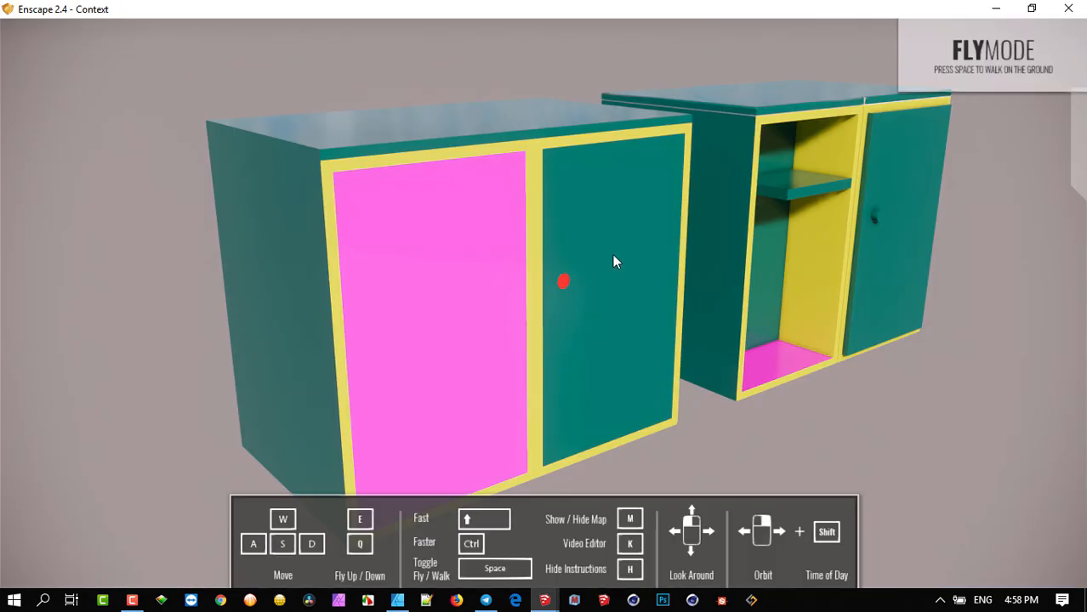
middle_drag(617, 222, 529, 209)
middle_drag(448, 70, 458, 59)
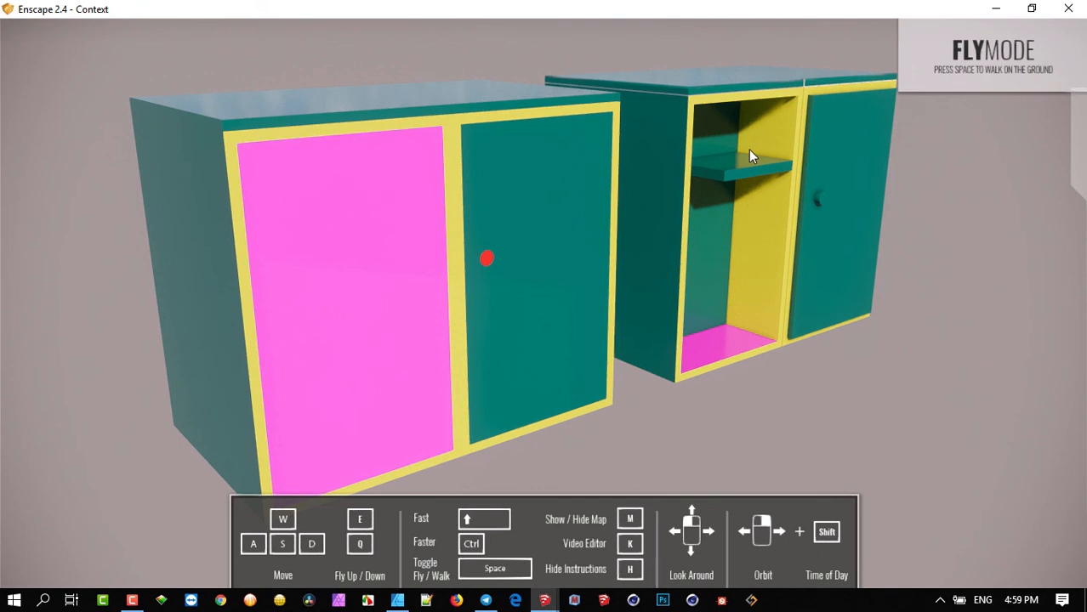
right_drag(769, 272, 503, 279)
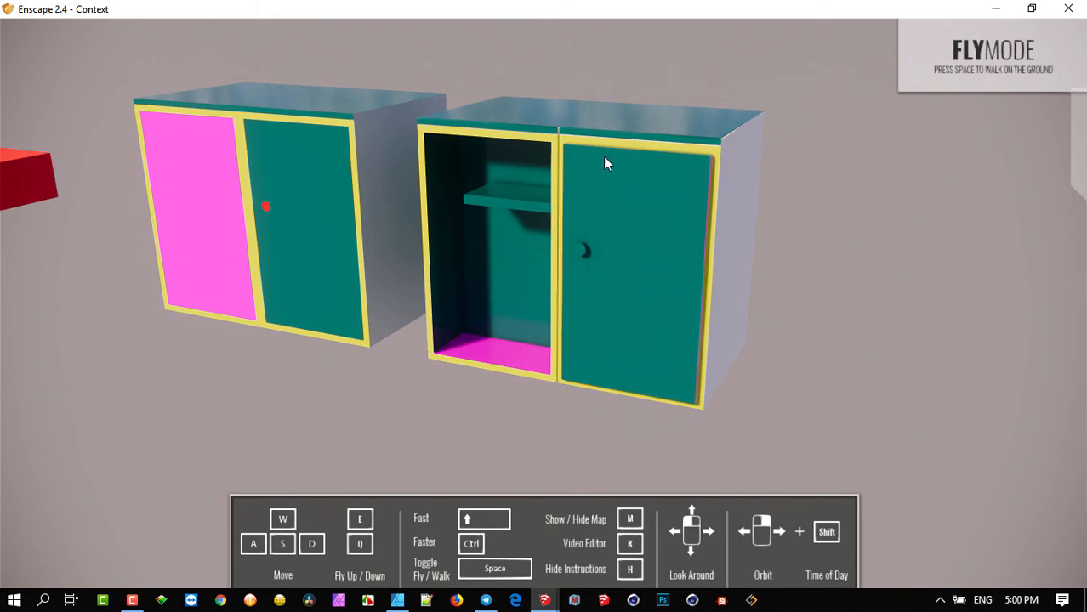
right_drag(668, 161, 698, 206)
scroll(698, 207, up, 1)
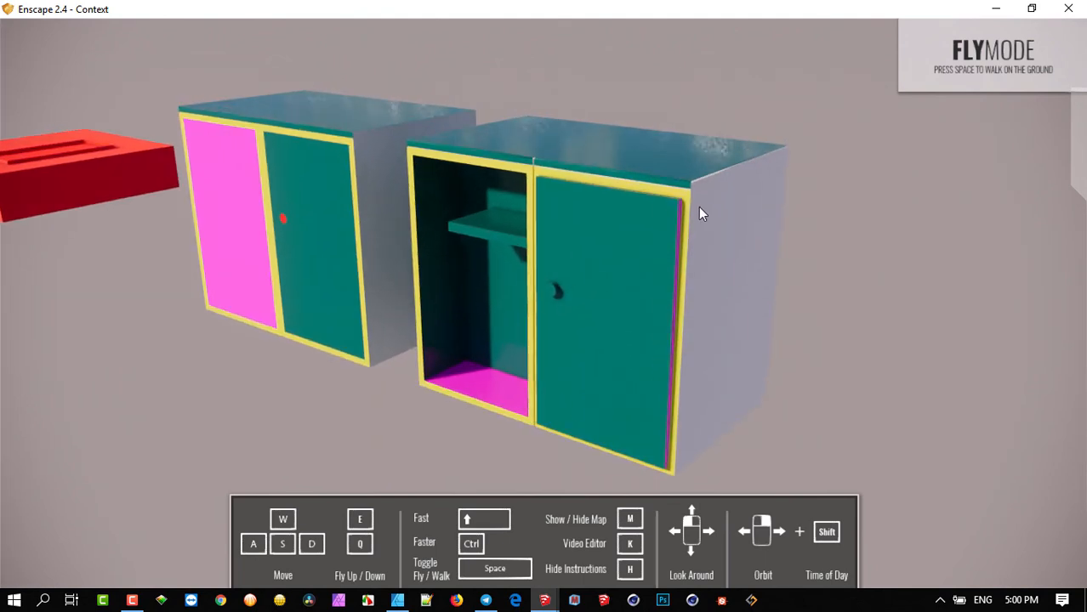
scroll(654, 226, up, 1)
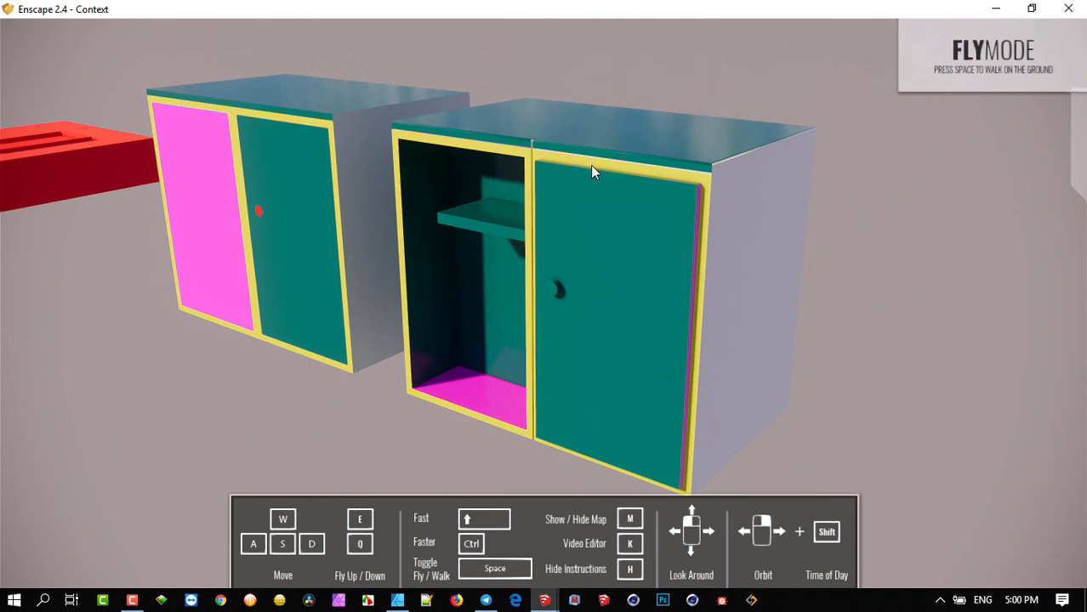
scroll(590, 165, up, 2)
right_drag(590, 165, 585, 182)
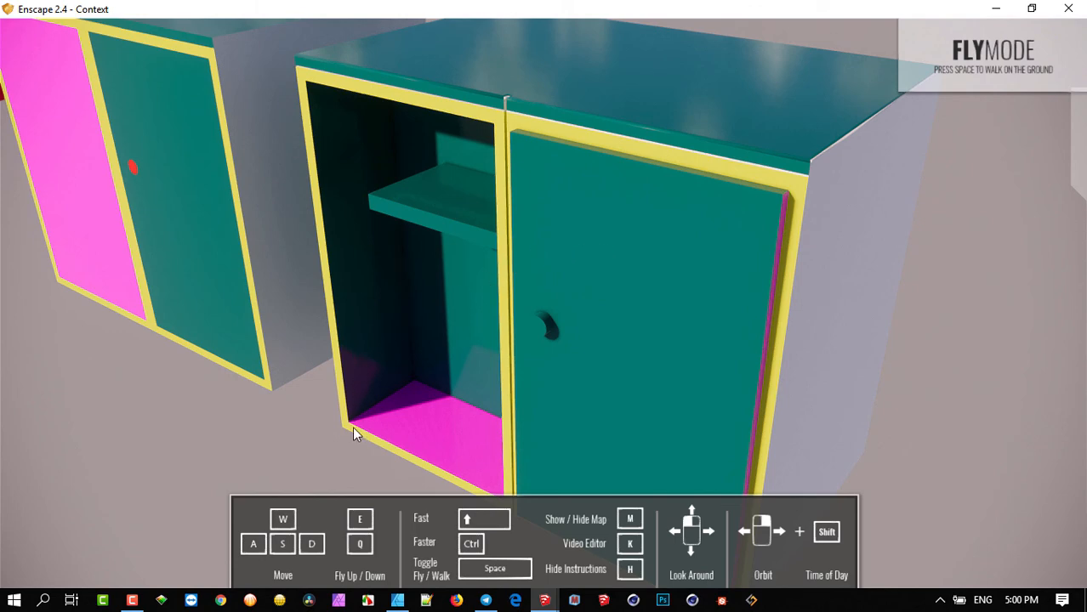
key(s)
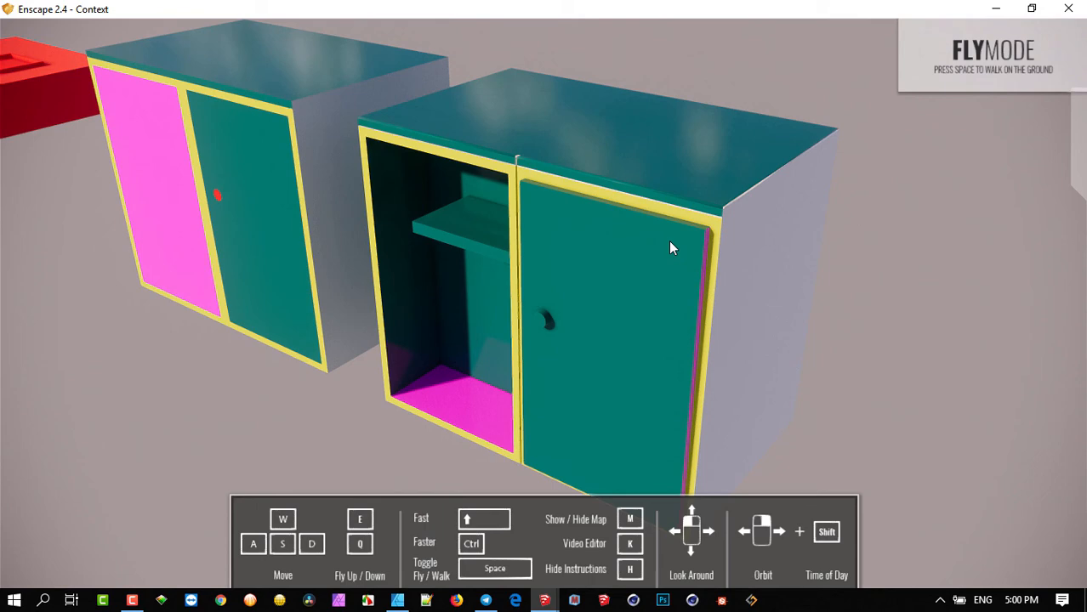
In SketchUp, push the rear cabinet's closed door face inward about 0,10 m and check it in the Enscape rendering
key(alt+Tab)
middle_drag(683, 235, 461, 170)
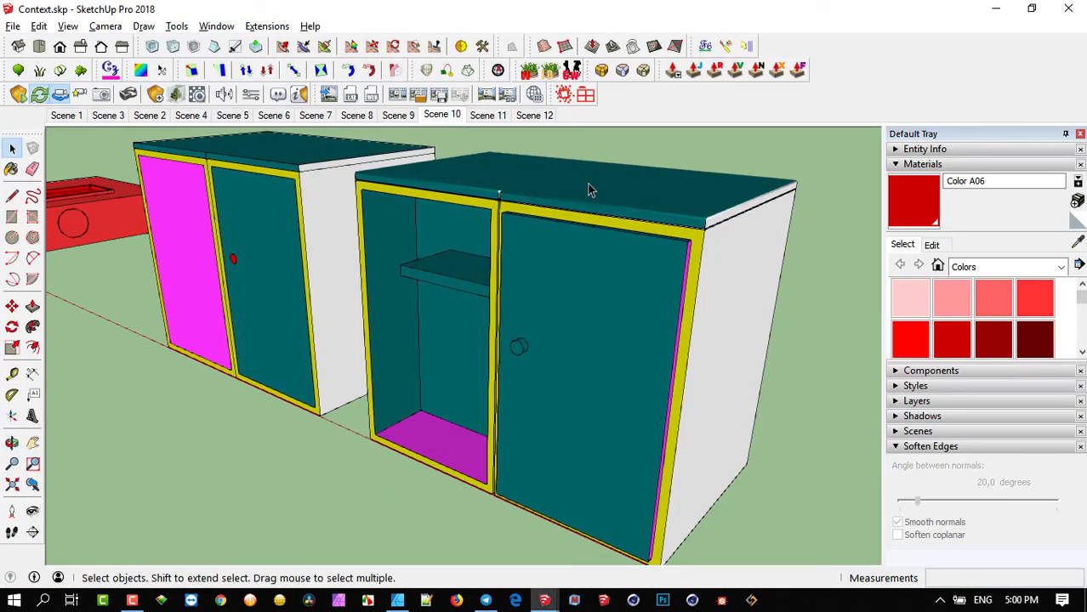
middle_drag(588, 184, 516, 271)
scroll(522, 279, up, 2)
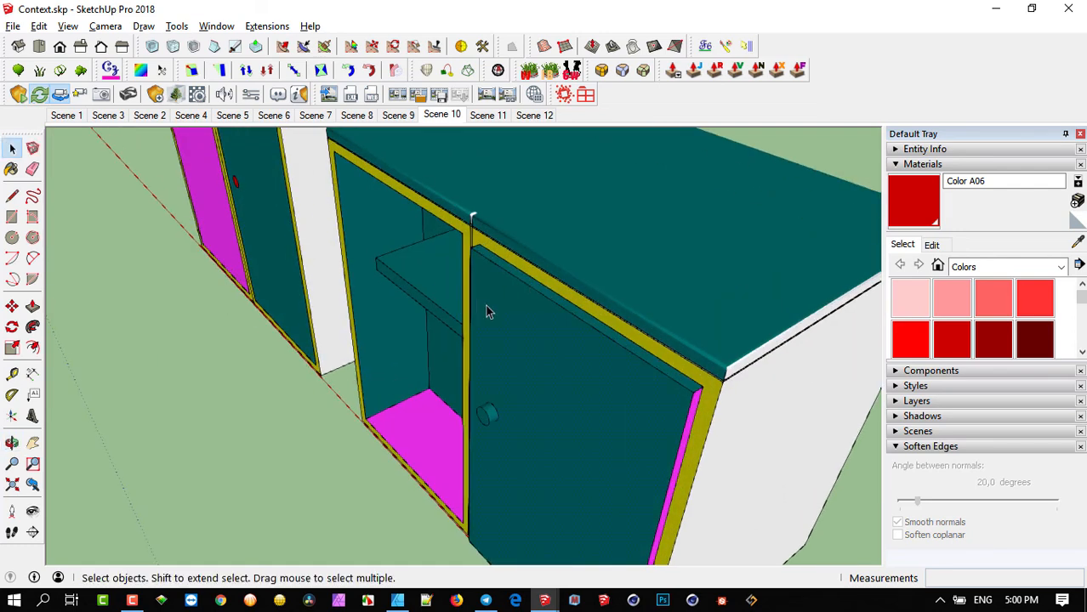
key(p)
click(489, 308)
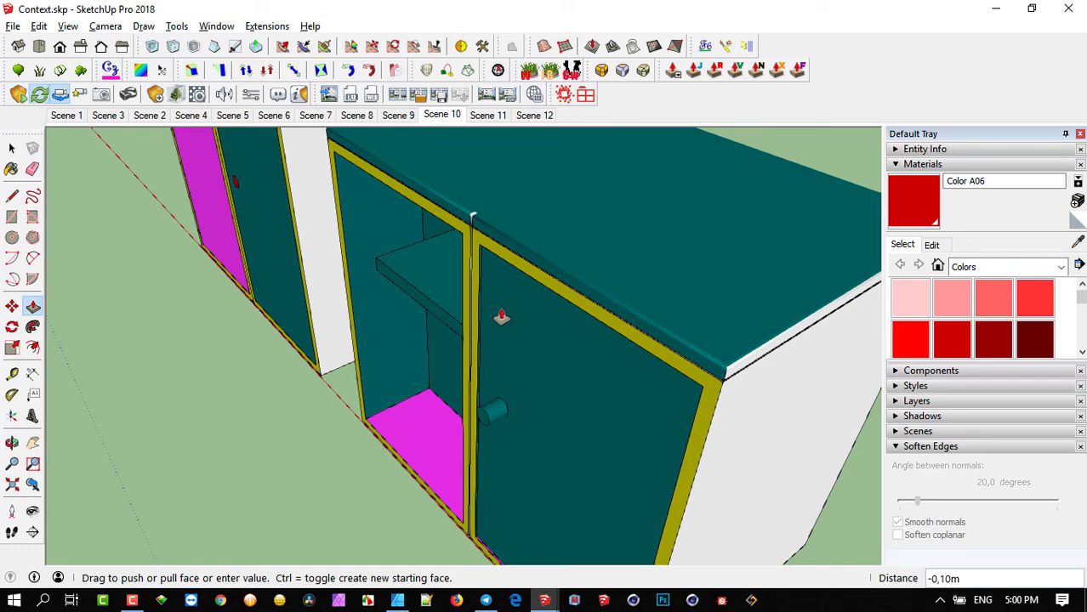
click(501, 317)
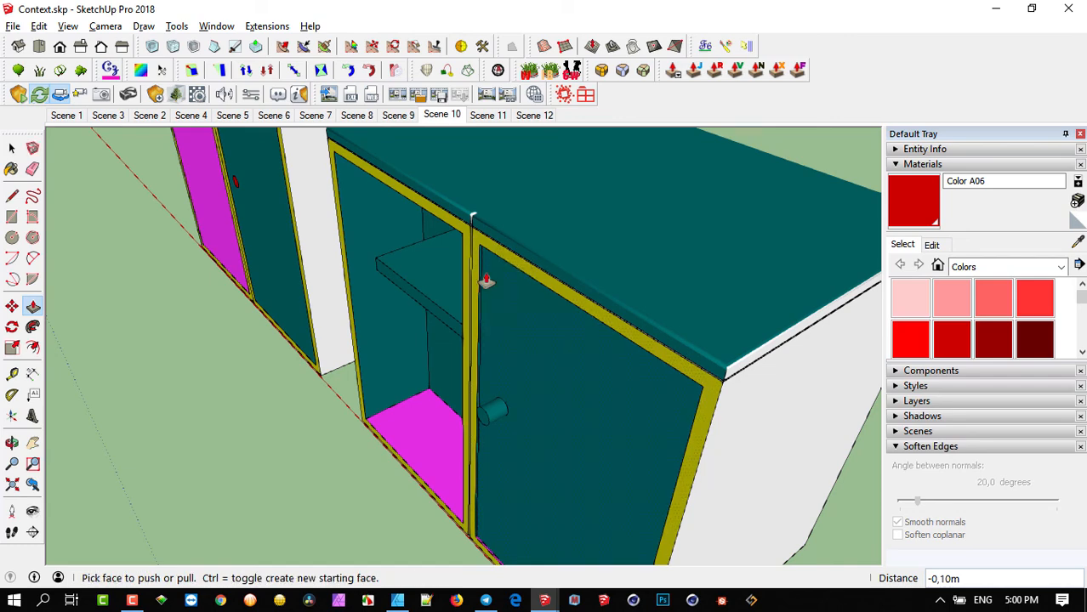
key(alt+Tab)
scroll(629, 284, down, 3)
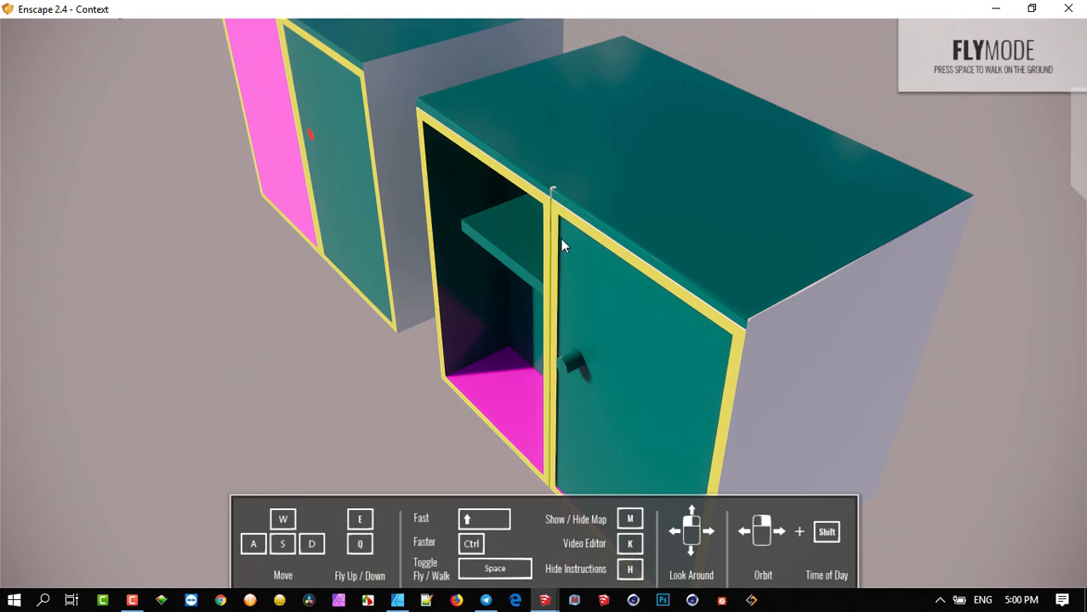
right_drag(596, 317, 565, 329)
Back in SketchUp, pull the rear cabinet's closed door face outward about 0,04 m
key(alt+Tab)
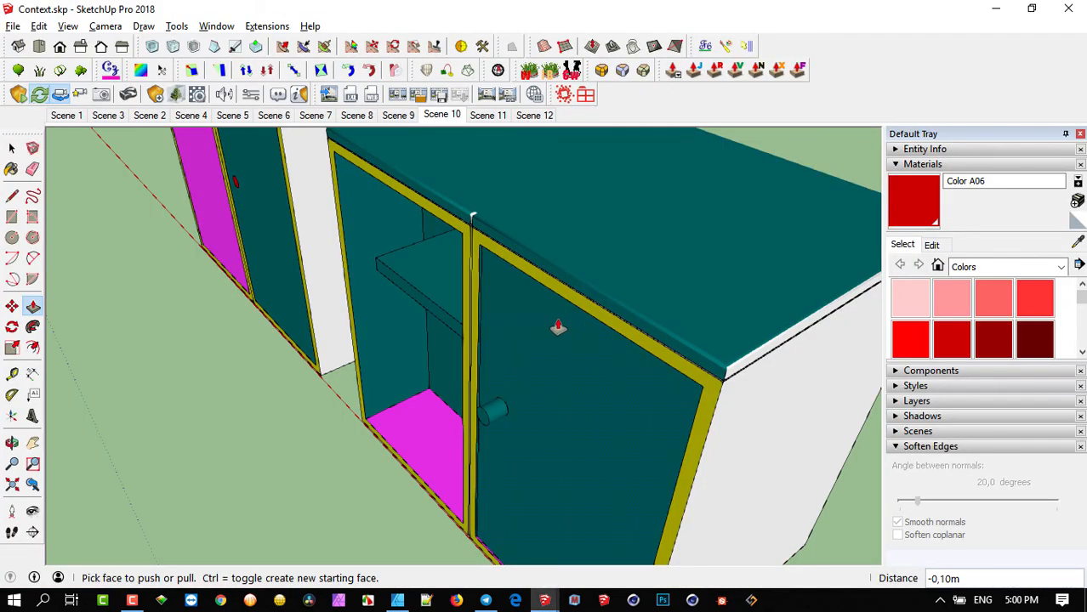
click(550, 323)
click(550, 326)
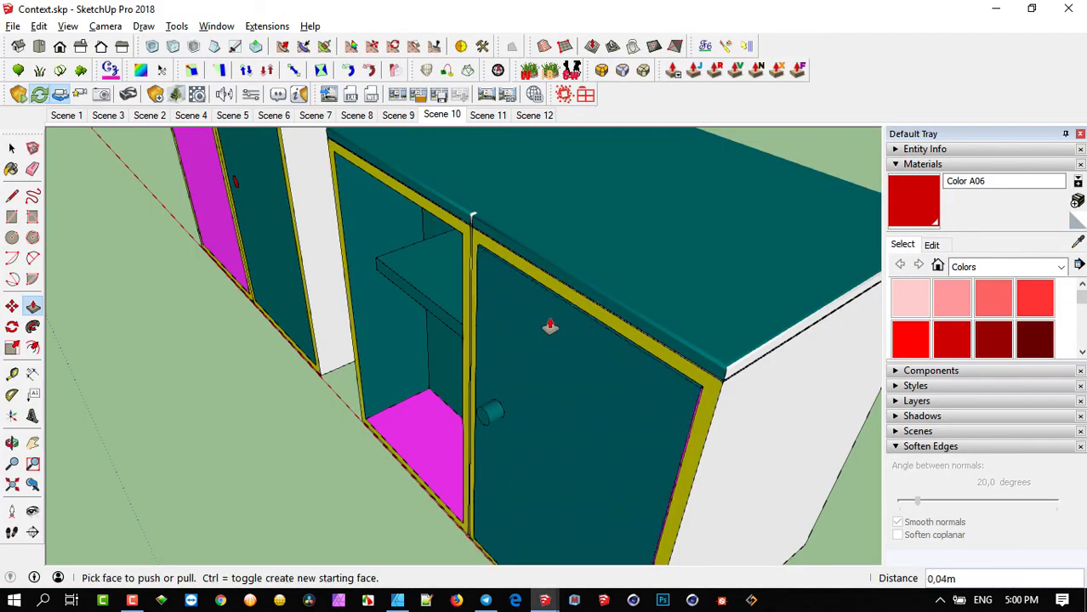
Examine the rear cabinet's adjusted door, knob and the gap between its two halves in the Enscape rendering
key(alt+Tab)
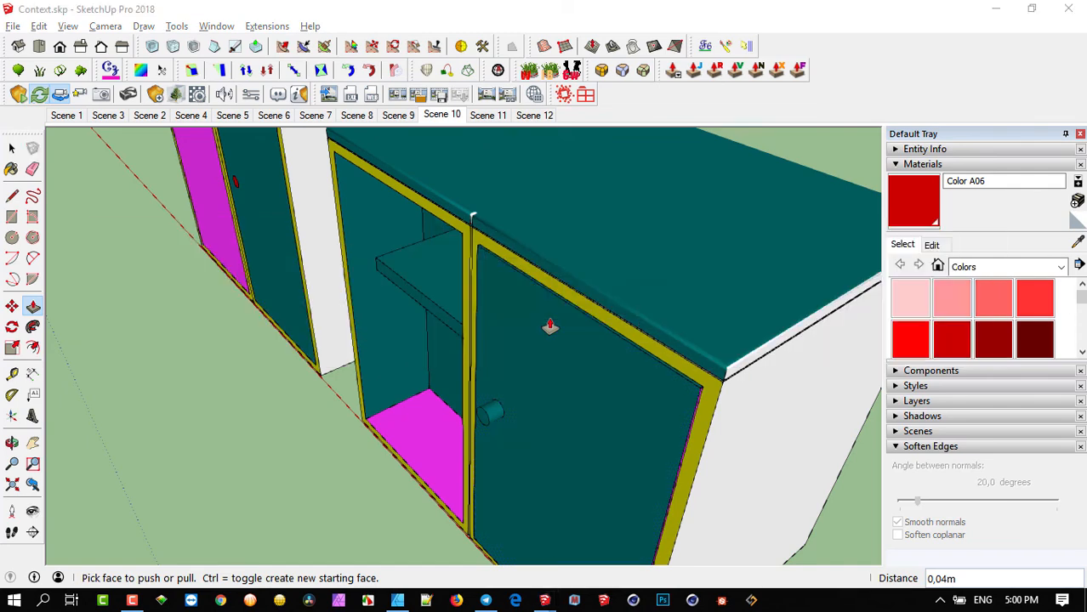
right_drag(634, 306, 867, 249)
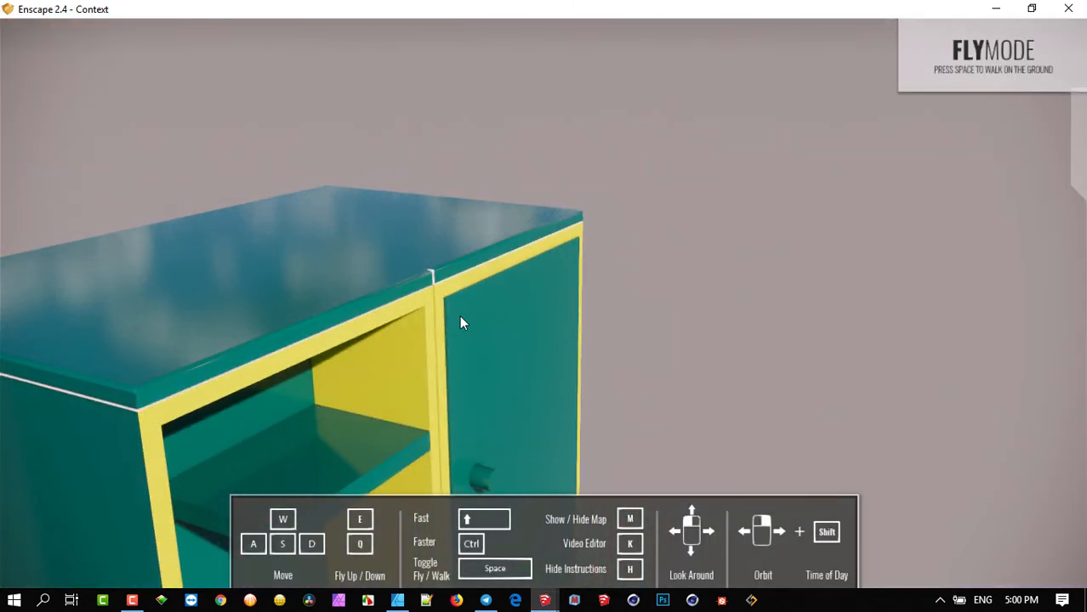
drag(488, 317, 493, 359)
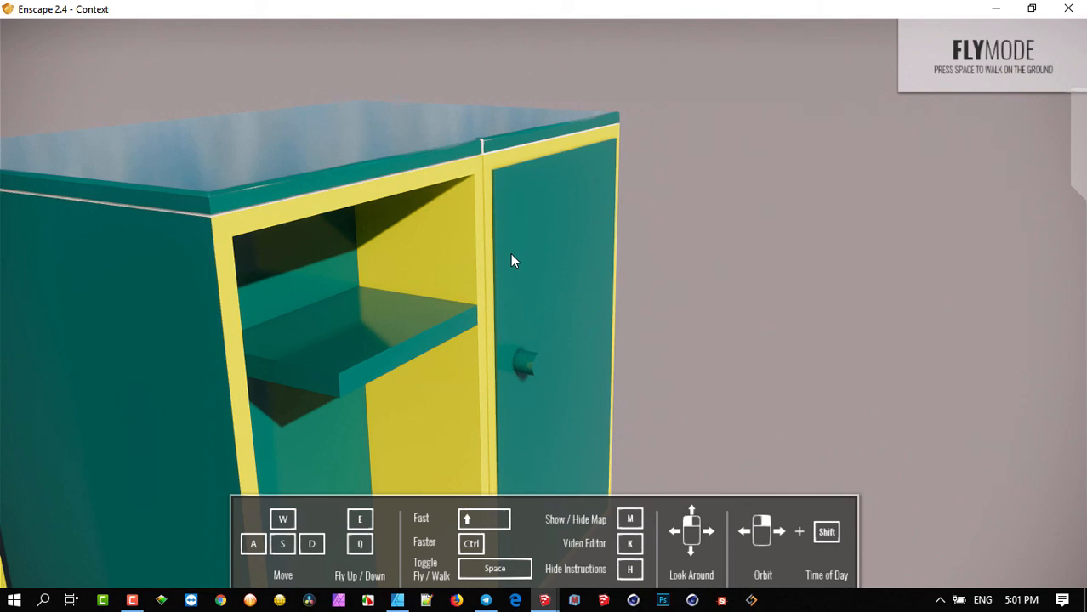
right_drag(554, 243, 485, 226)
scroll(409, 237, up, 2)
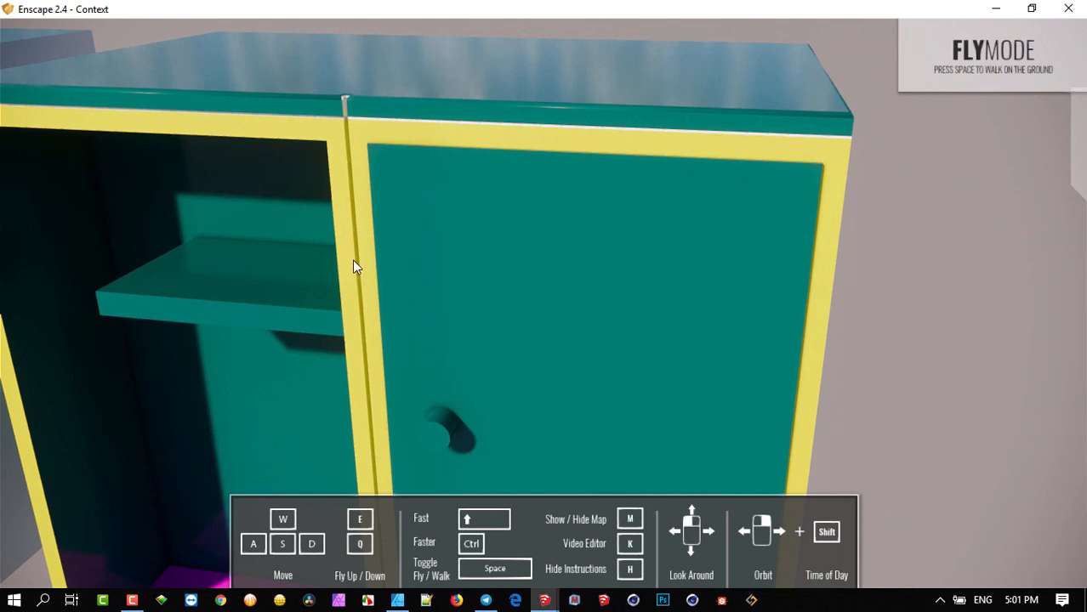
scroll(364, 321, down, 2)
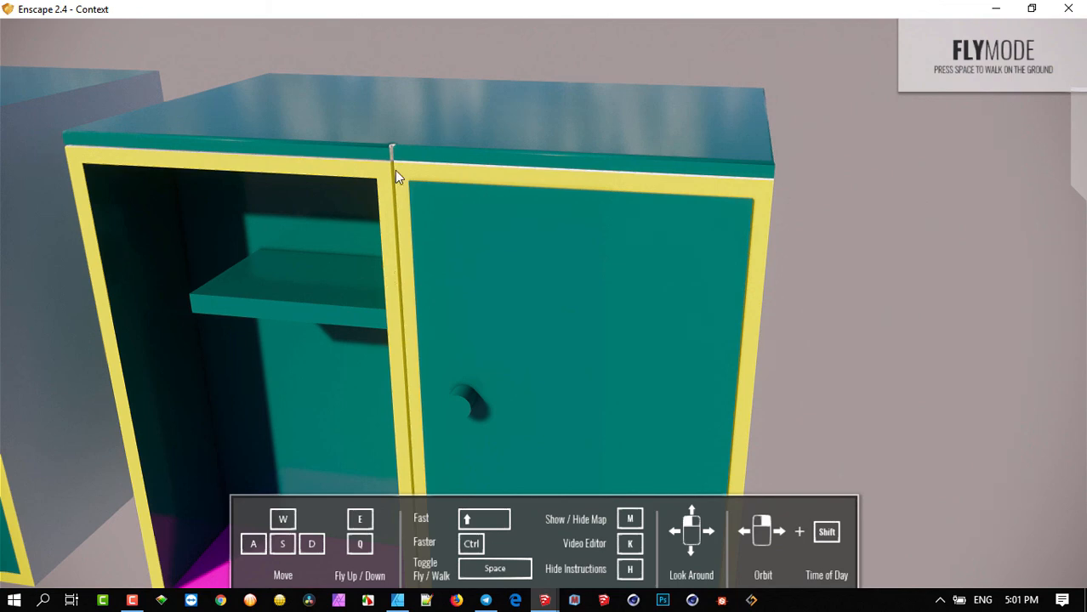
scroll(394, 170, down, 2)
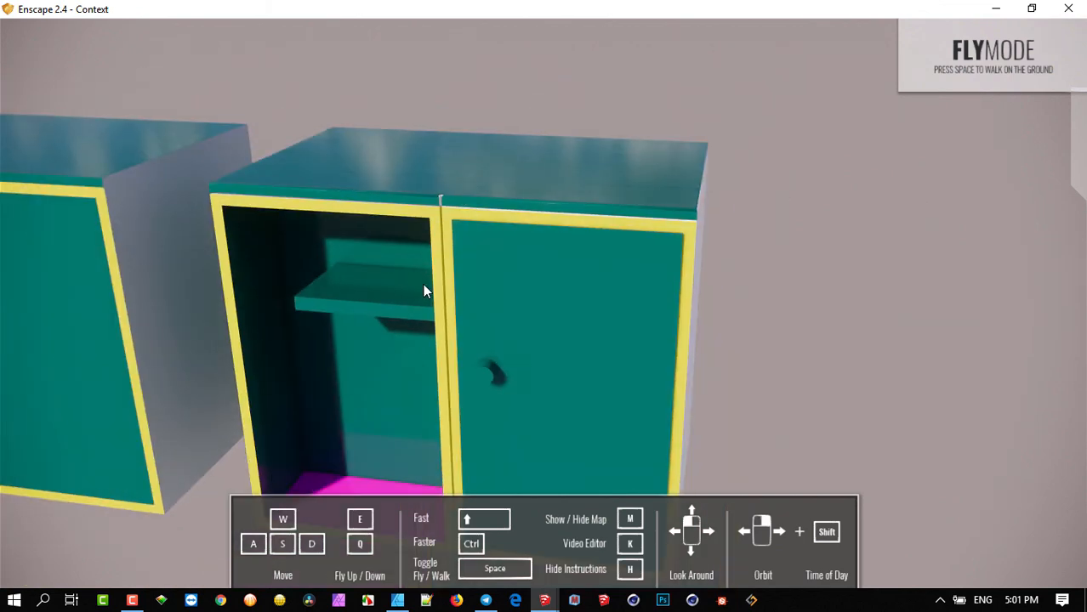
middle_drag(424, 284, 471, 148)
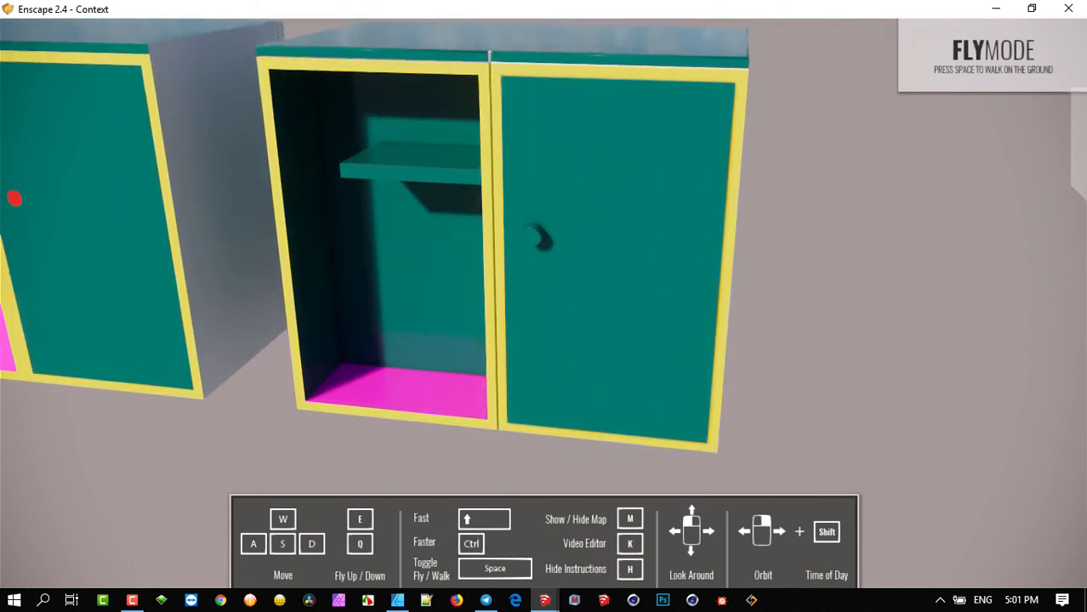